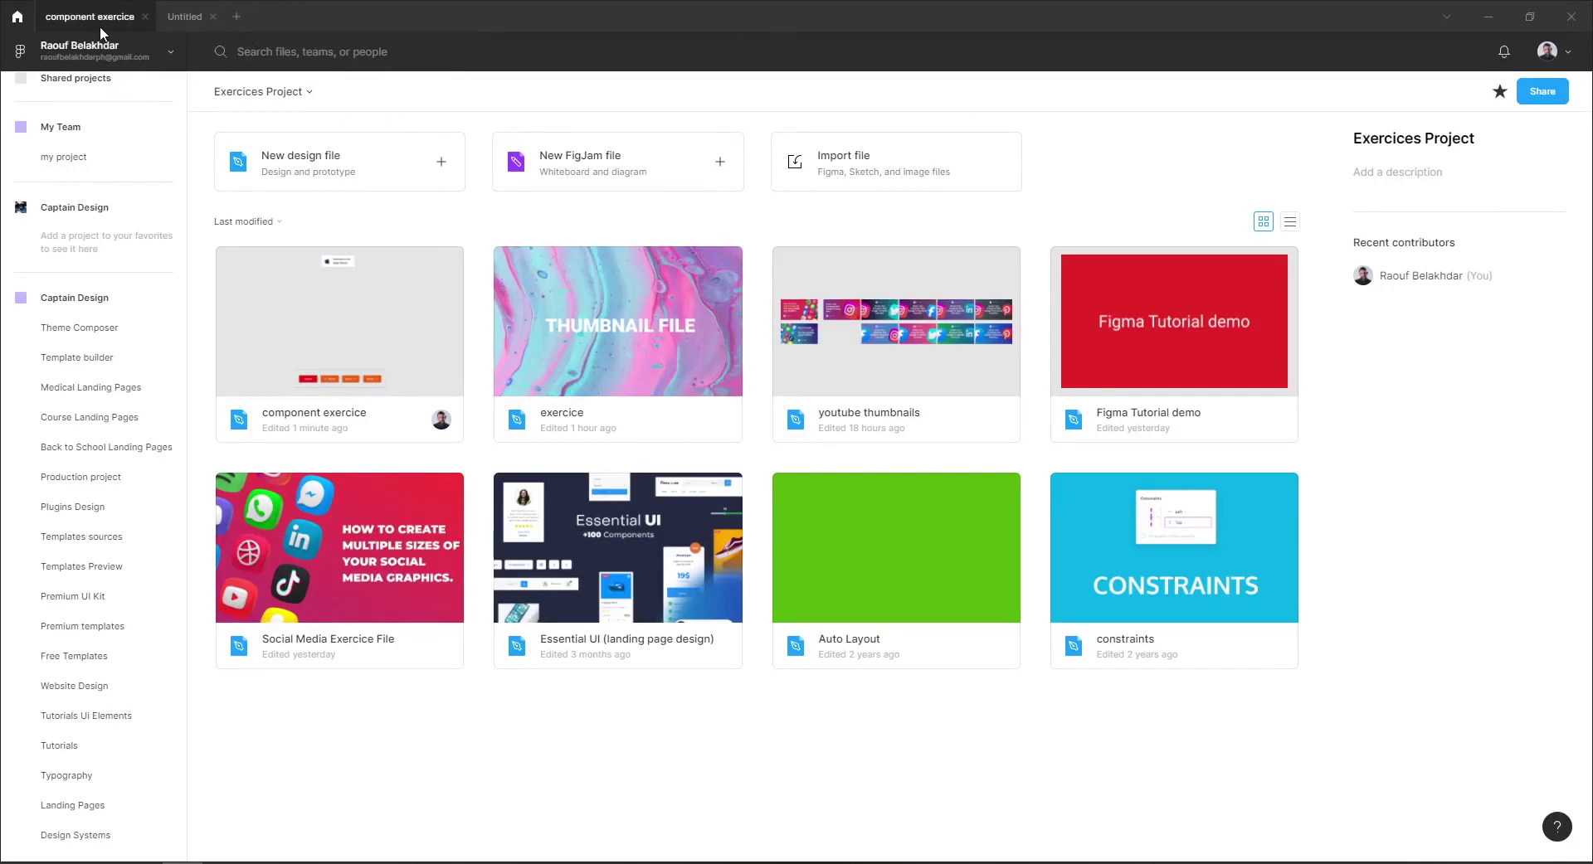
- Open the 'component exercice' file to Page 2, which shows purple Rectangle 1
click(93, 16)
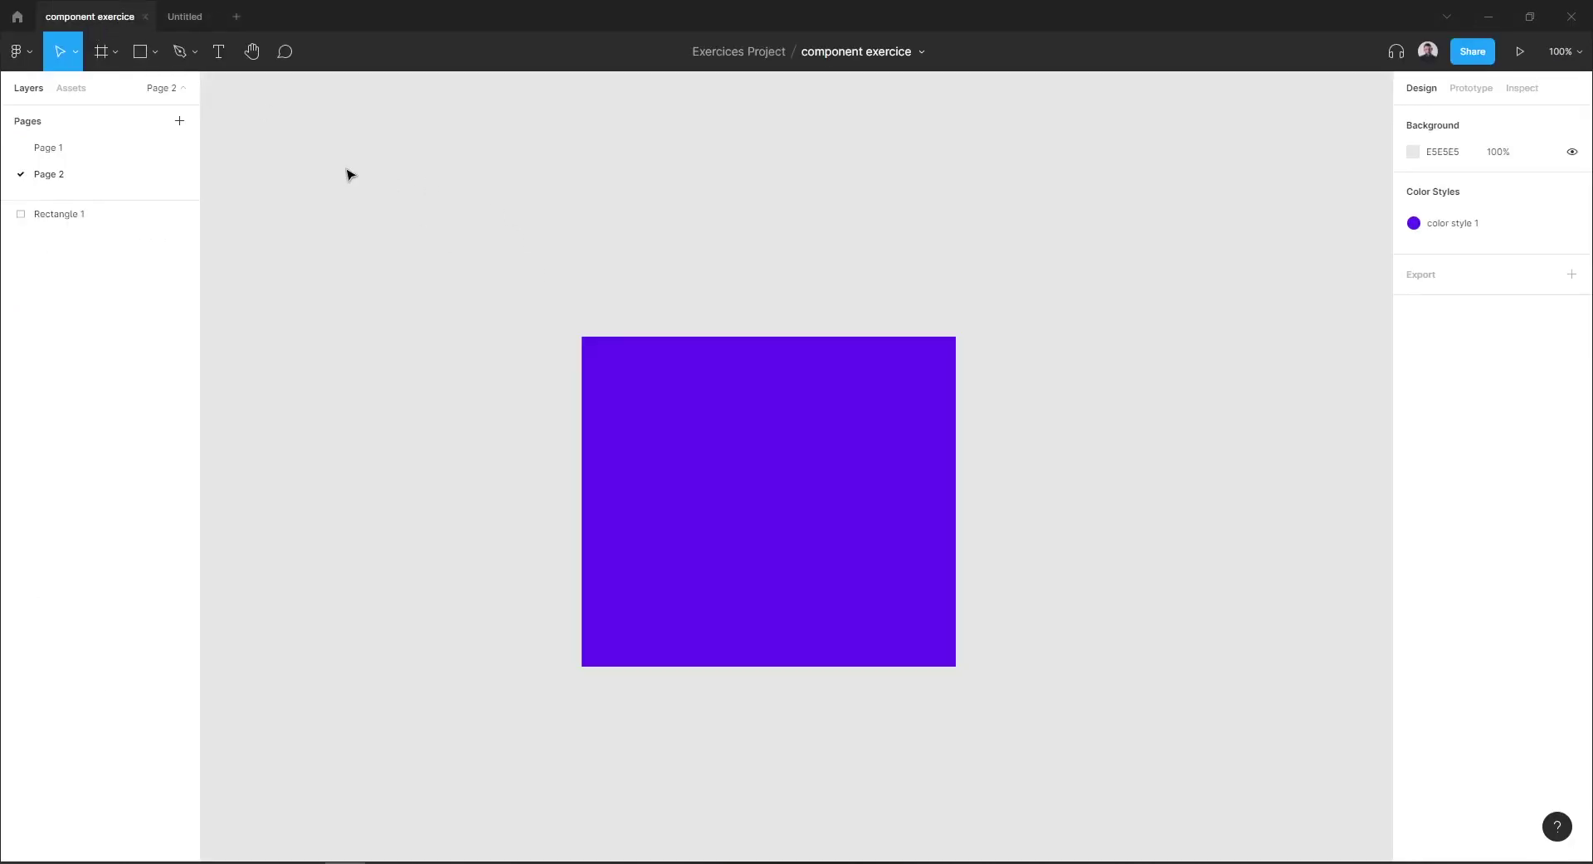
- Place a text layer reading 'Text layer example' on the purple rectangle
click(219, 54)
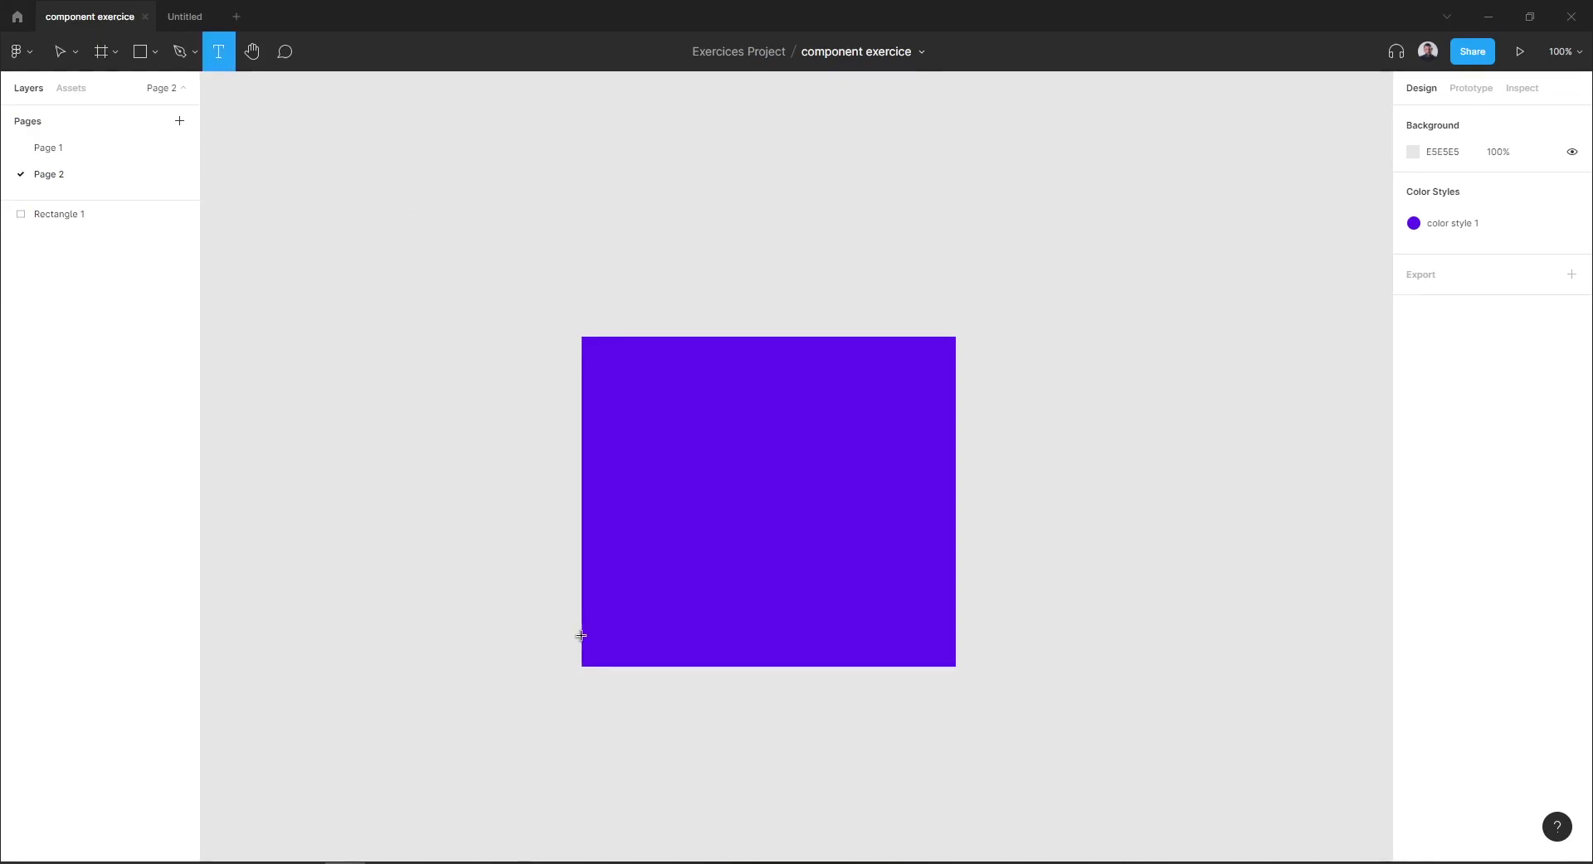
click(745, 497)
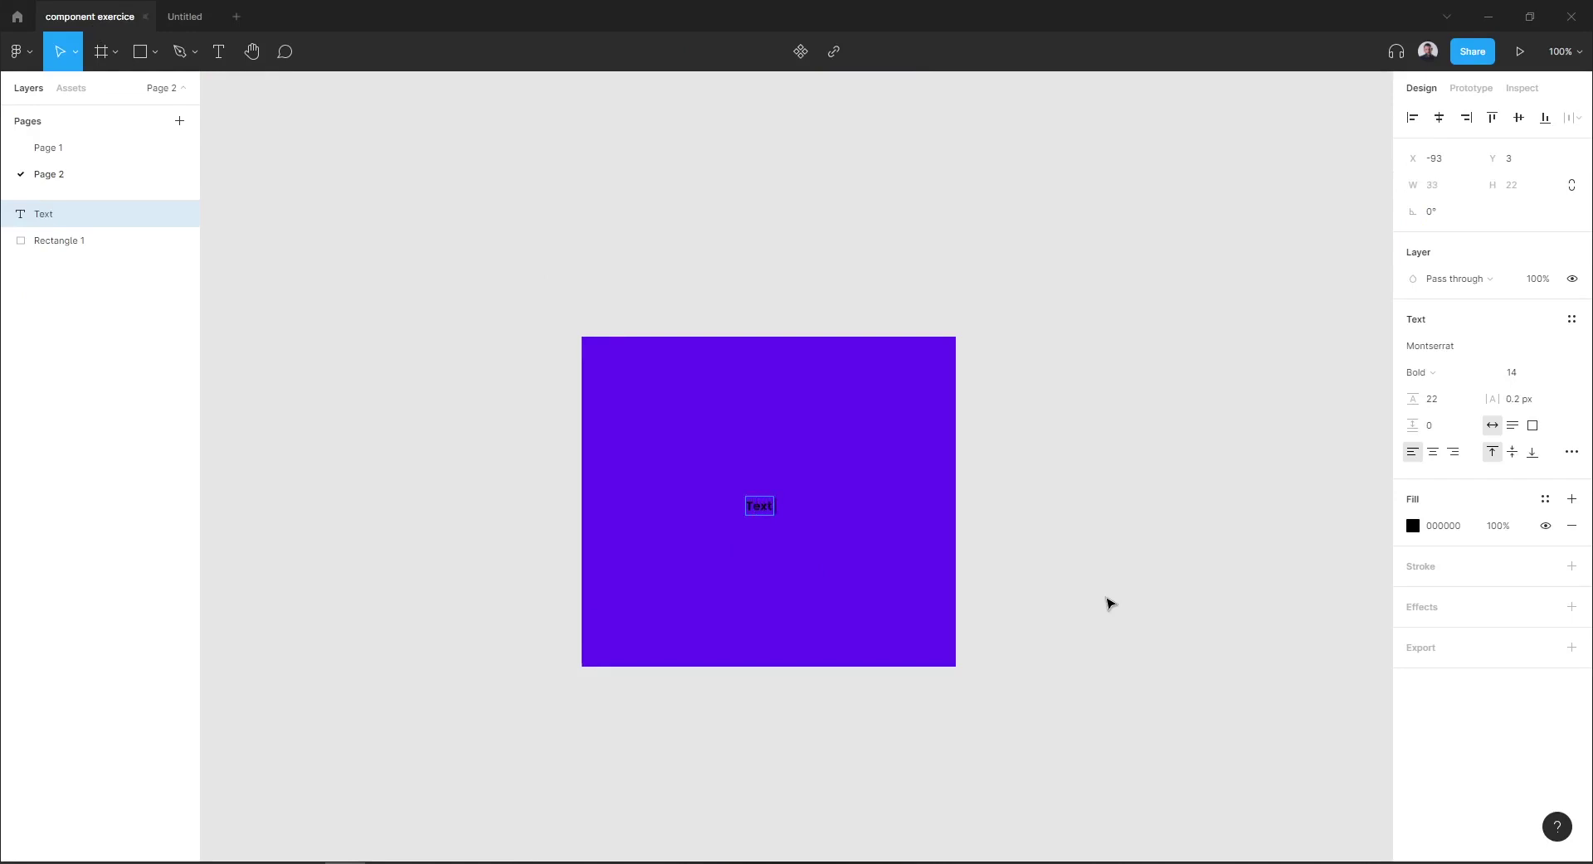
text(Text layer example)
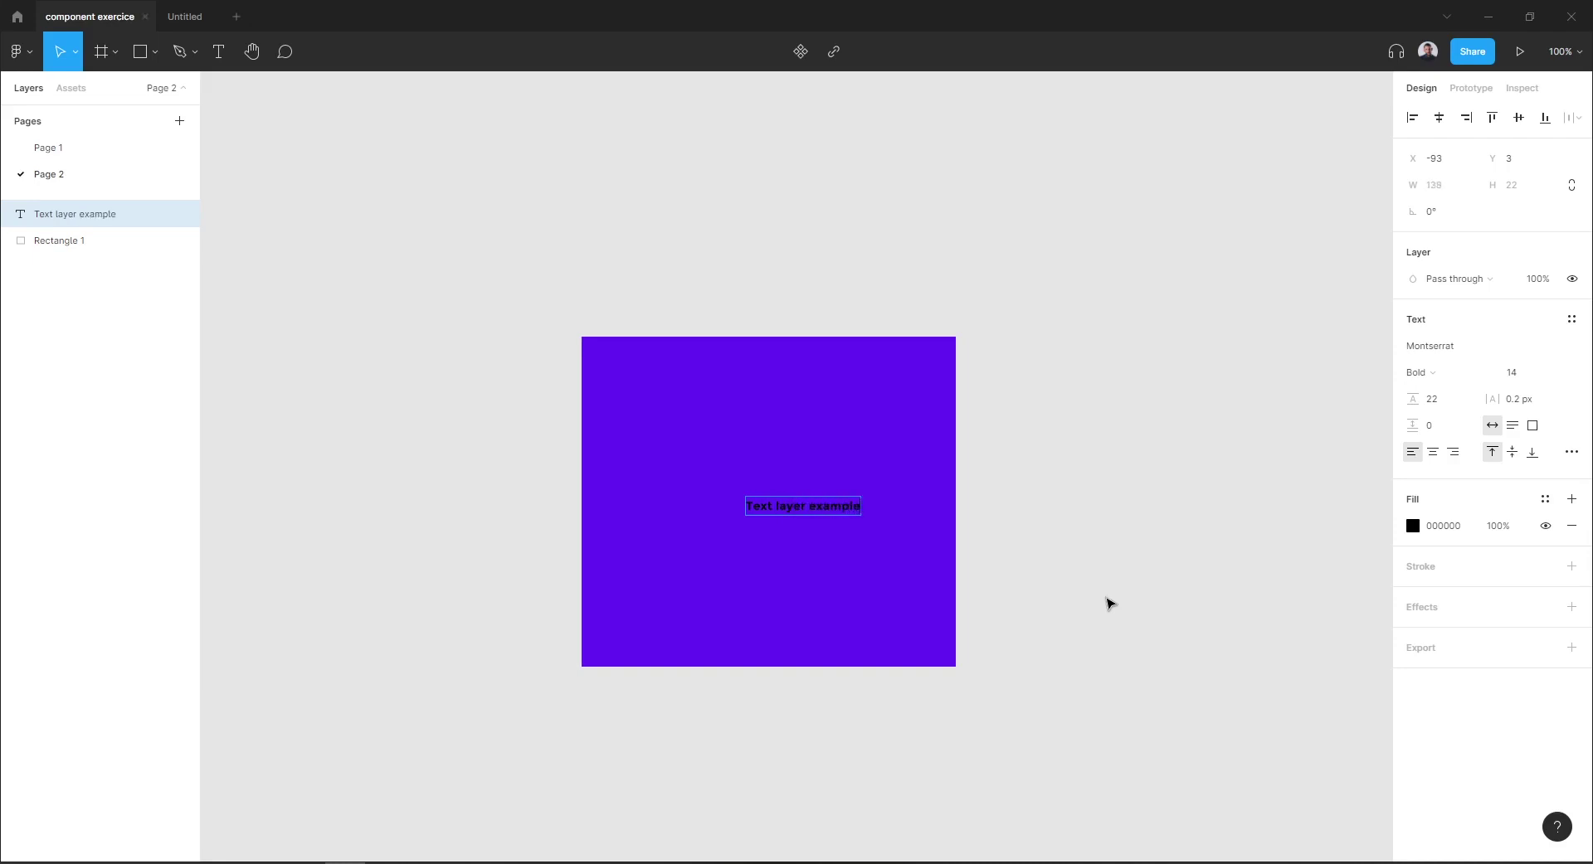
key(Escape)
- Raise the text's font size to 75, then reduce it to 45
drag(828, 512, 768, 504)
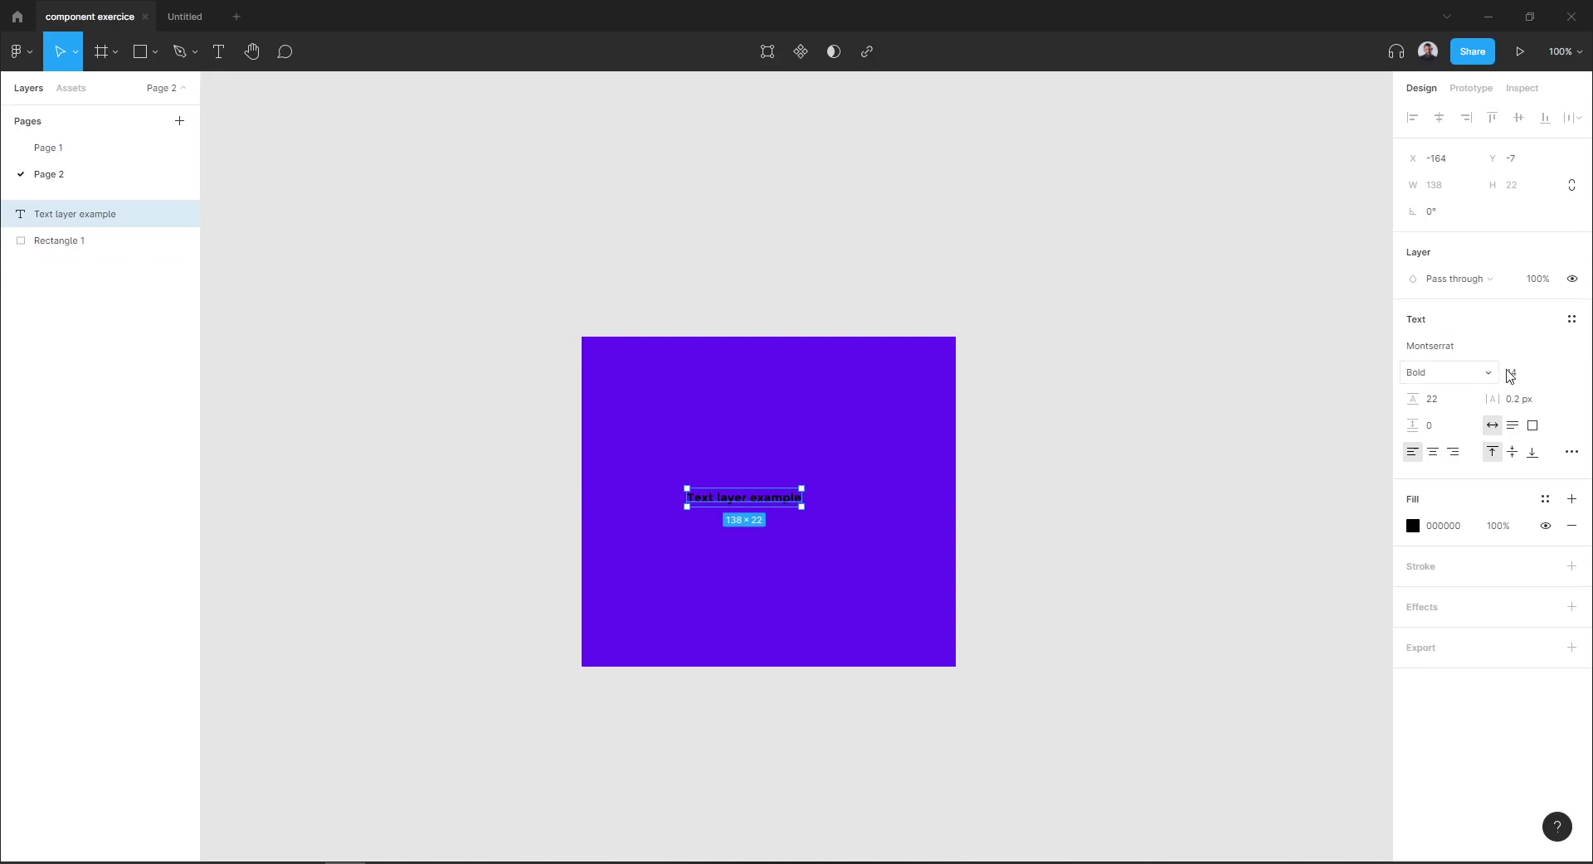
click(1509, 375)
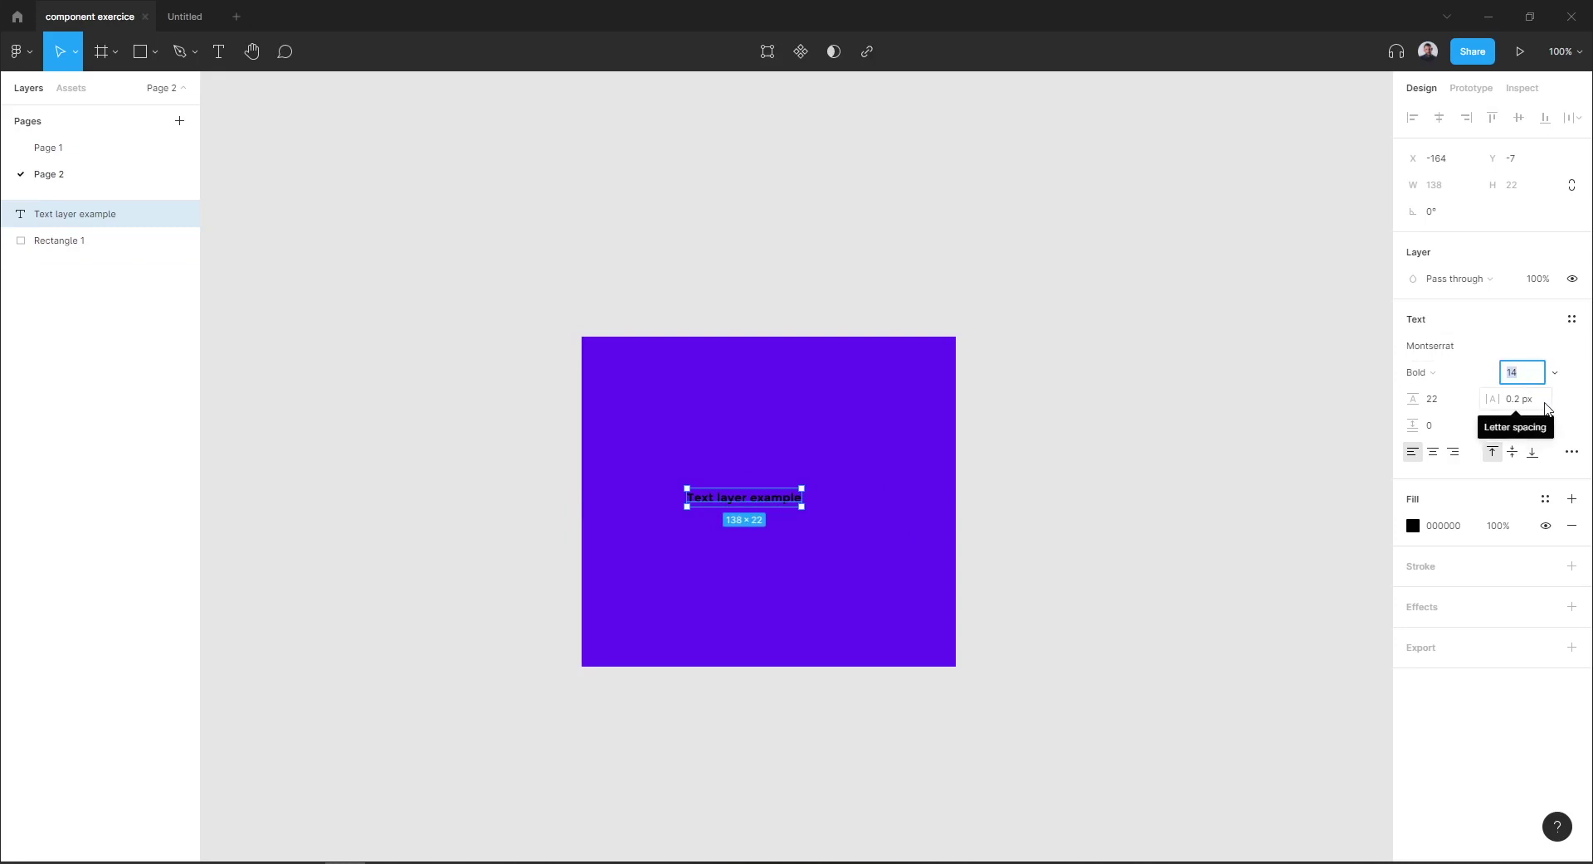
text(75)
key(Return)
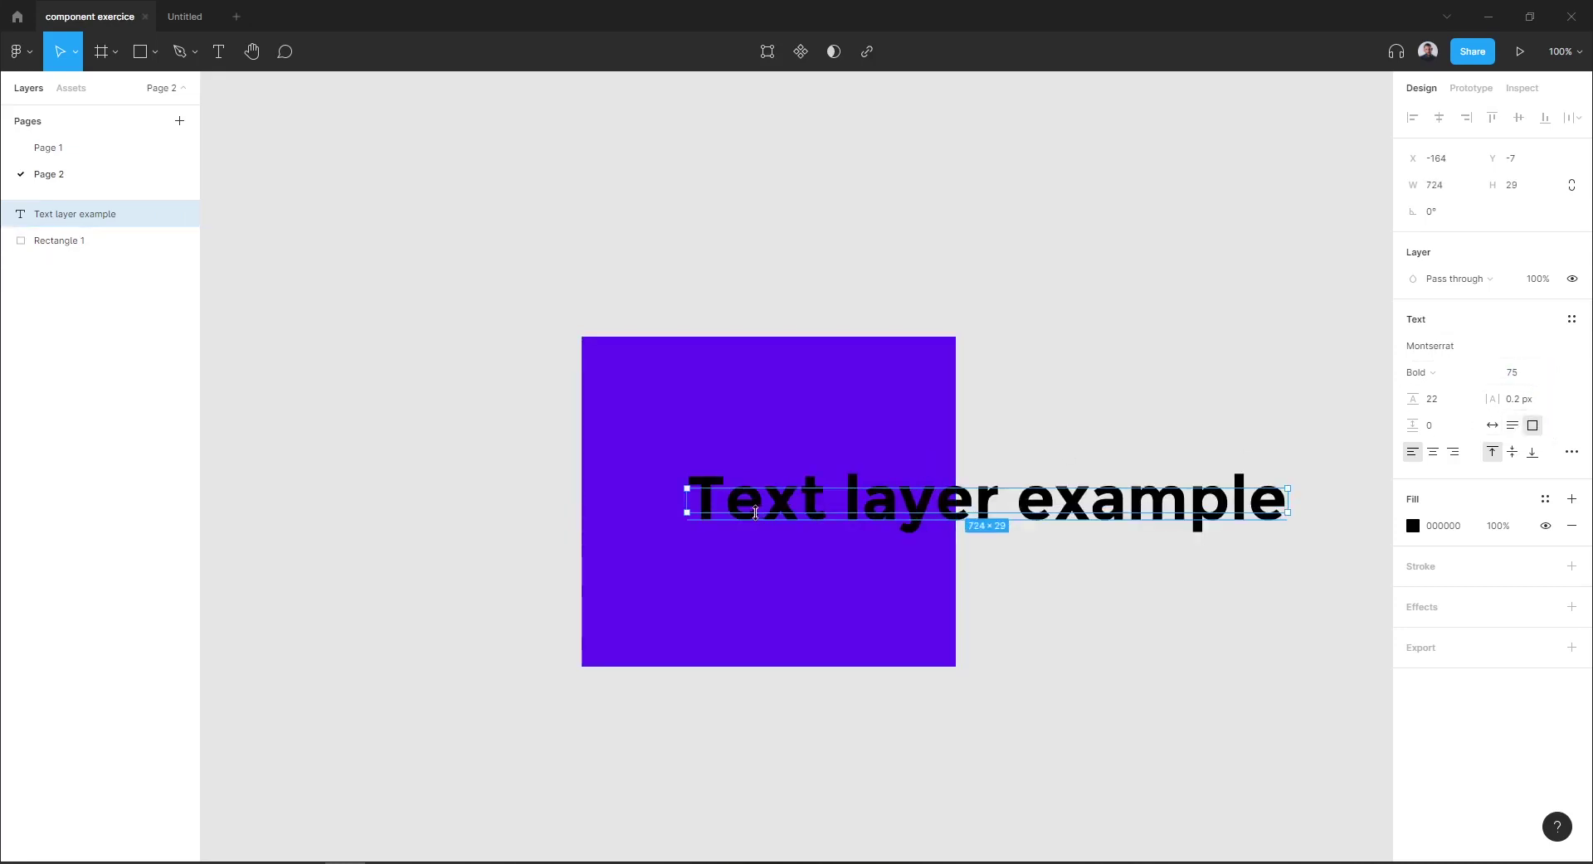
click(1187, 565)
click(1079, 507)
click(1523, 372)
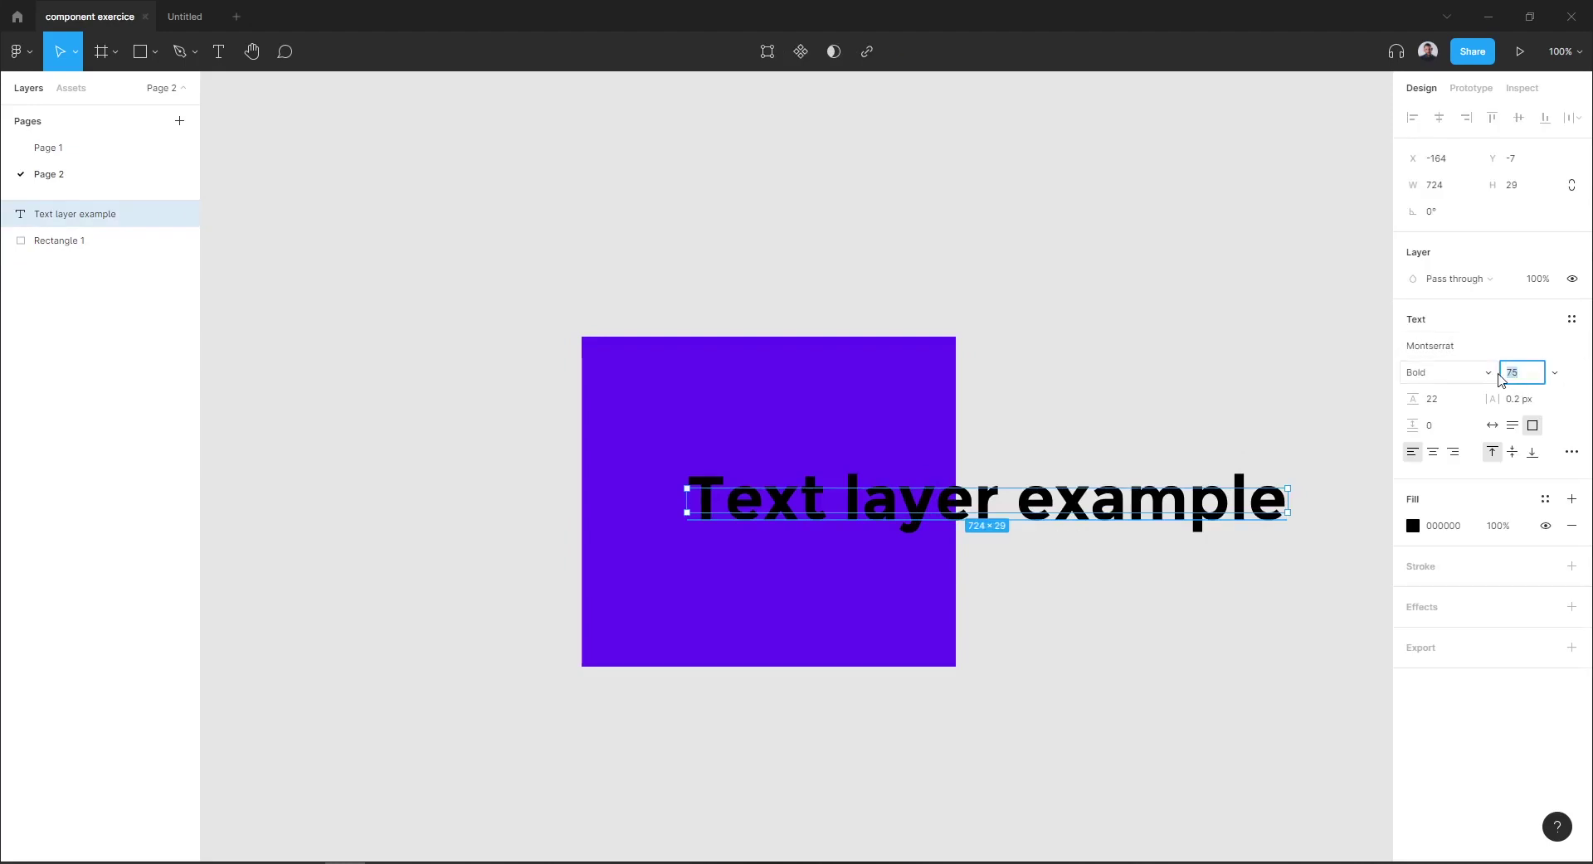
text(45)
key(Return)
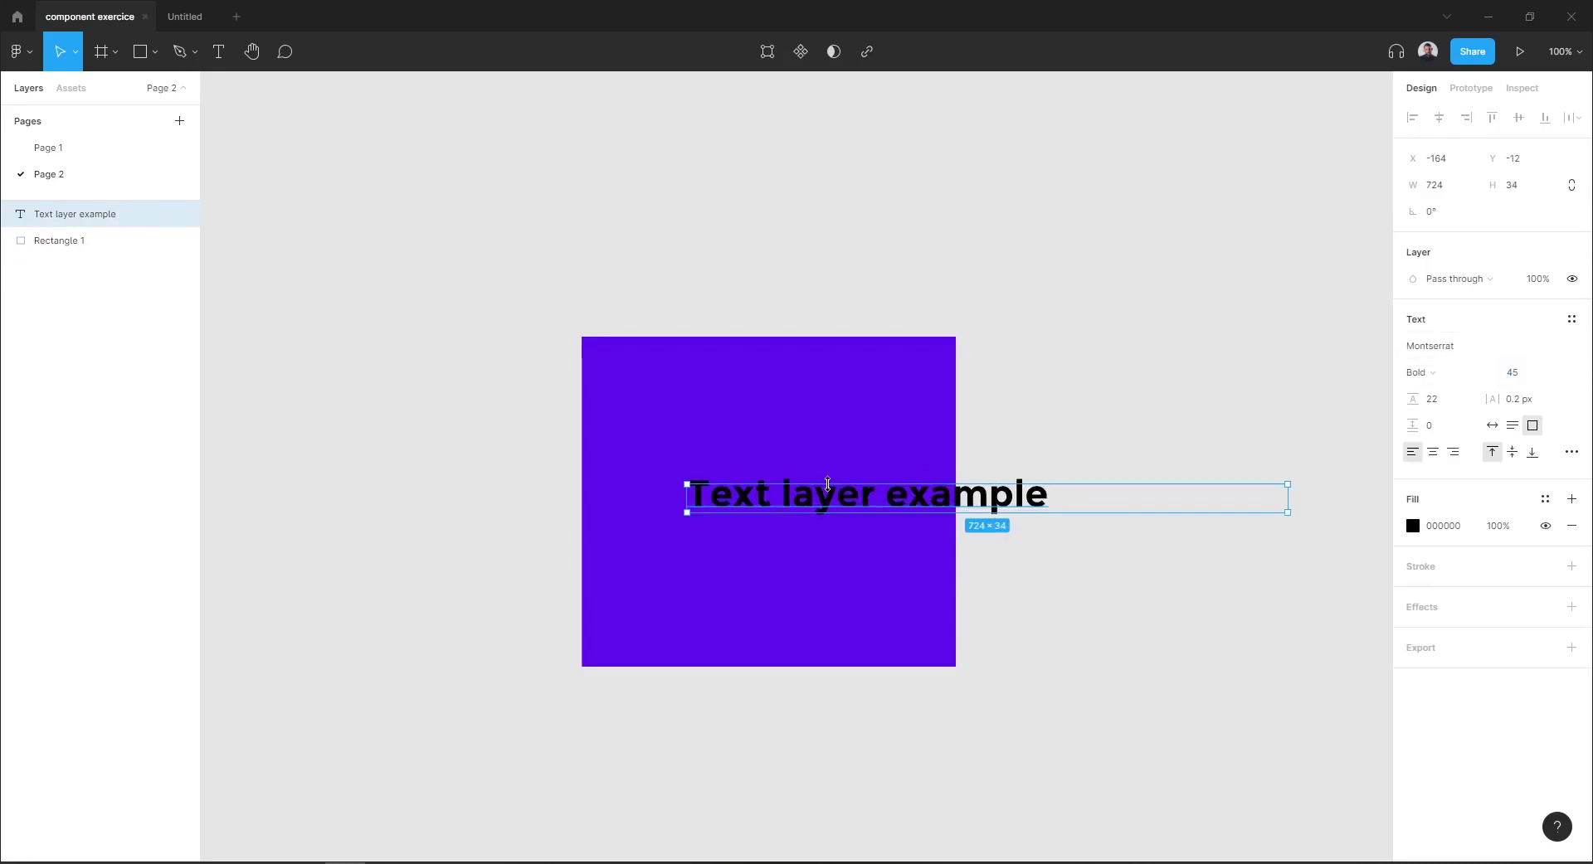
- Switch the text box to auto width, set size 30 and centre it on the square
drag(858, 502, 802, 498)
click(1491, 425)
click(1530, 374)
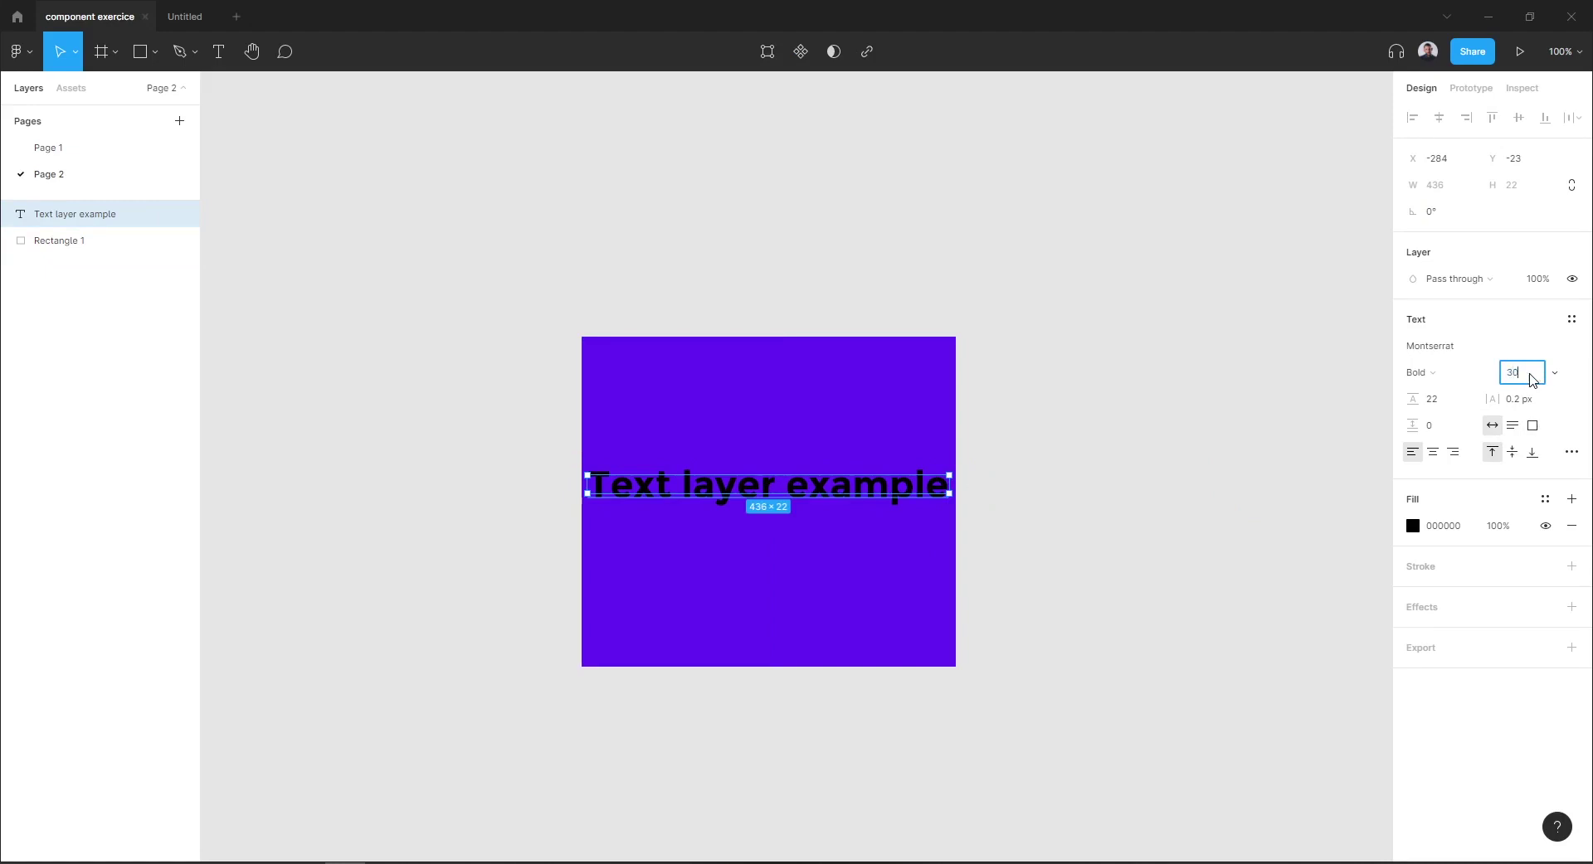
key(Return)
drag(789, 488, 841, 505)
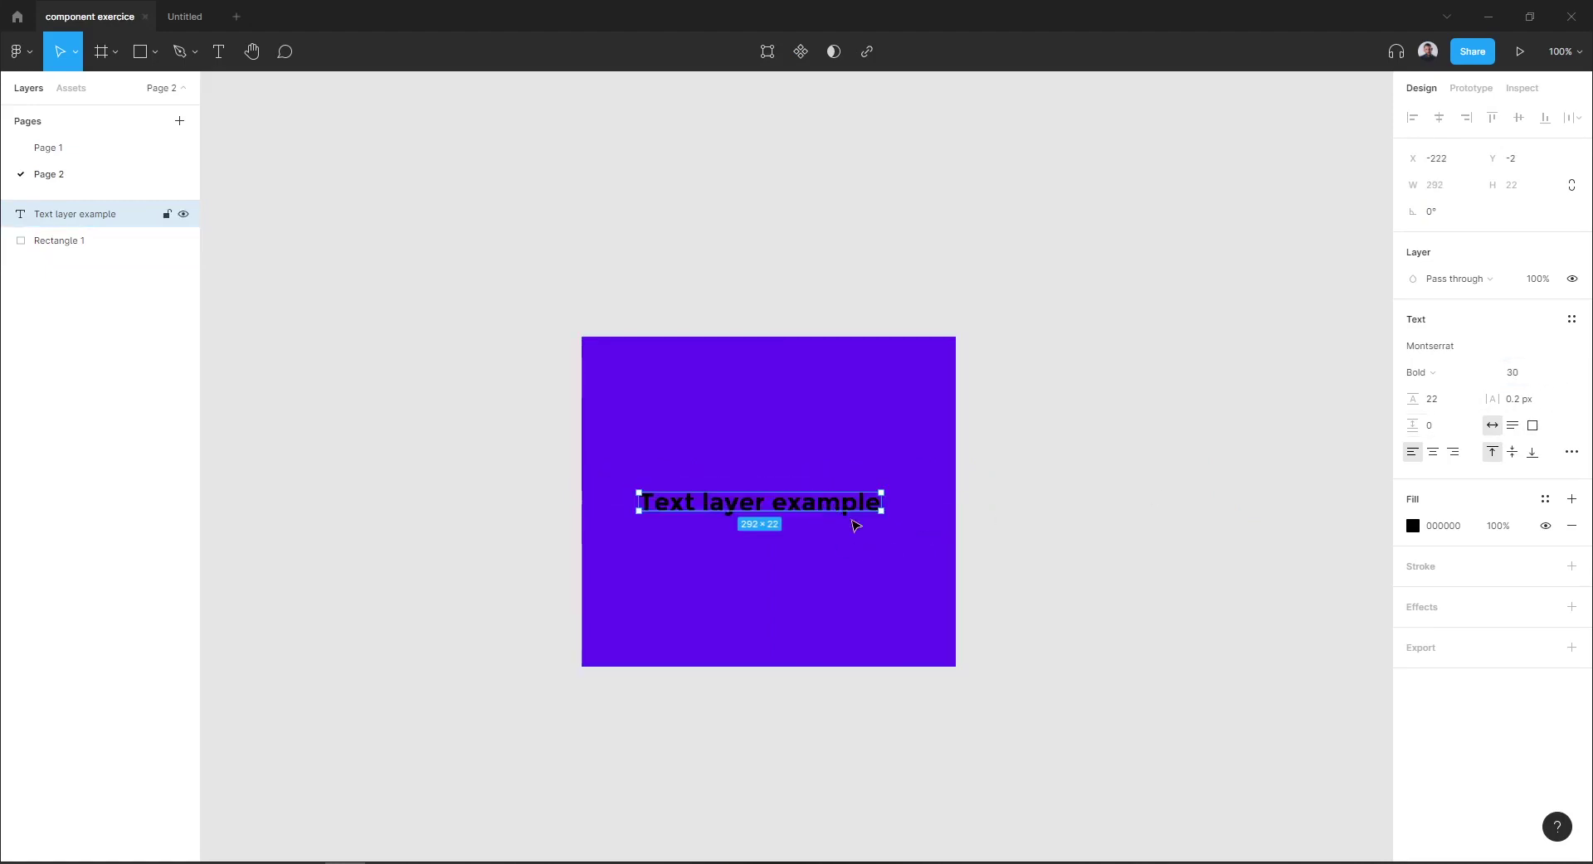
- Fill the text white (#FFFFFF) and centre it horizontally on the square
click(1413, 528)
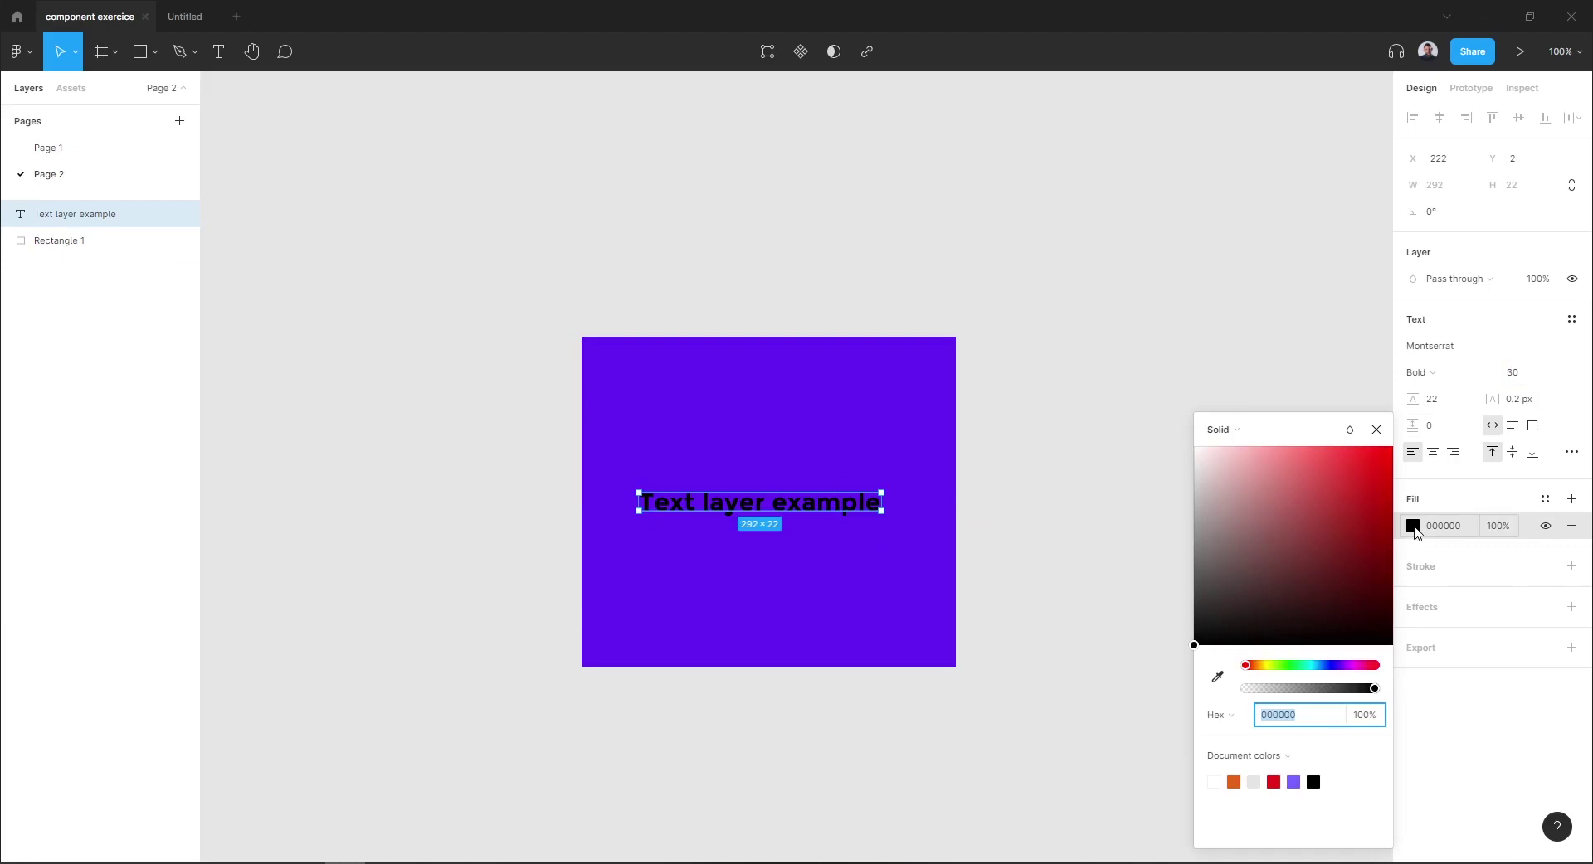
text(FFFFFF)
key(Return)
click(1376, 430)
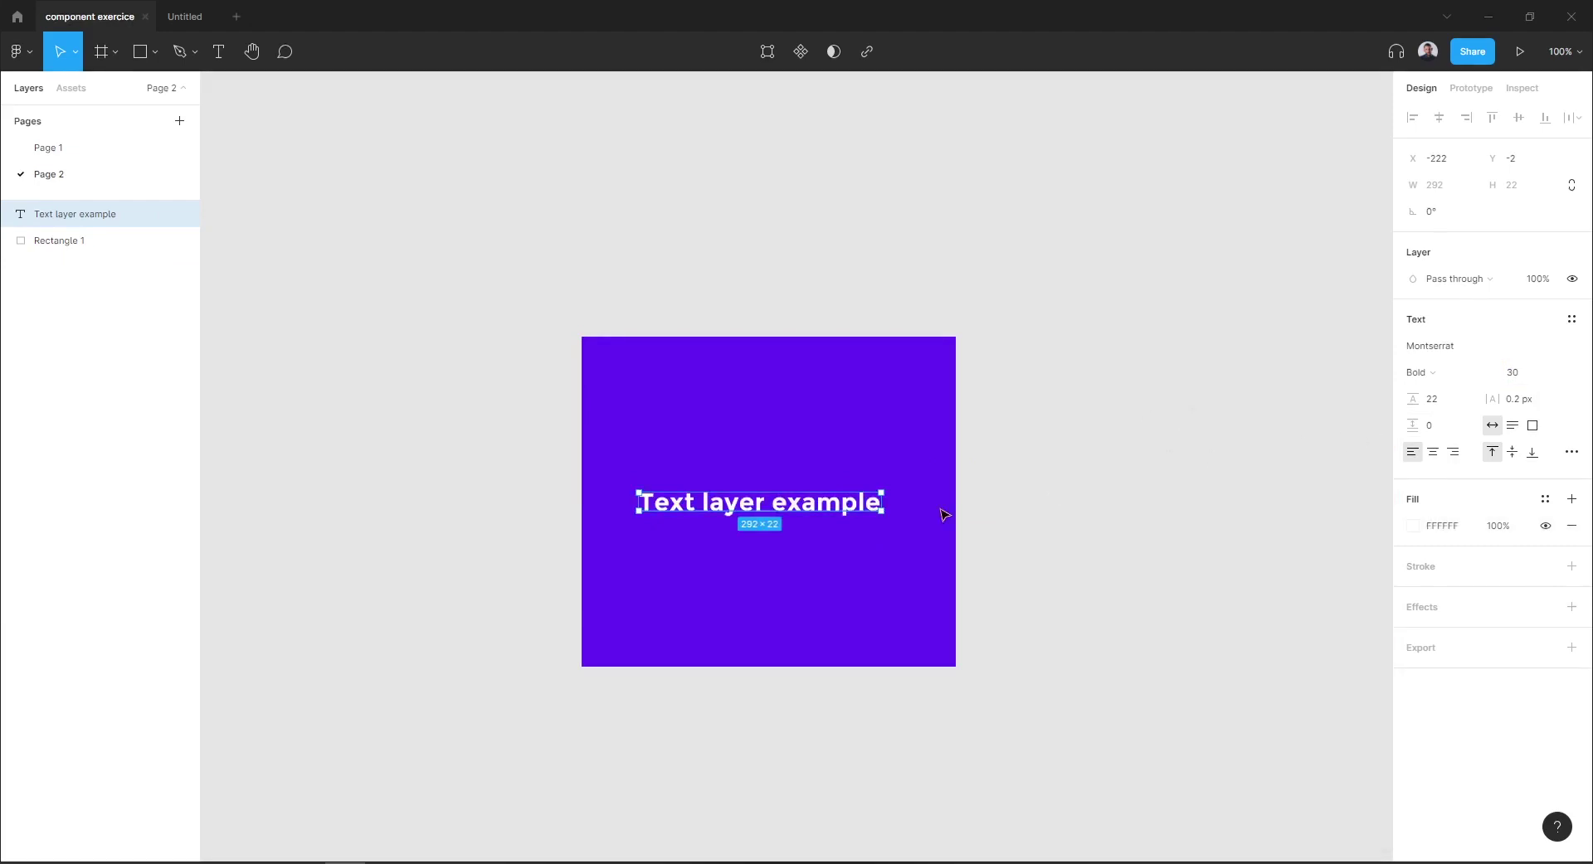
drag(822, 505, 833, 508)
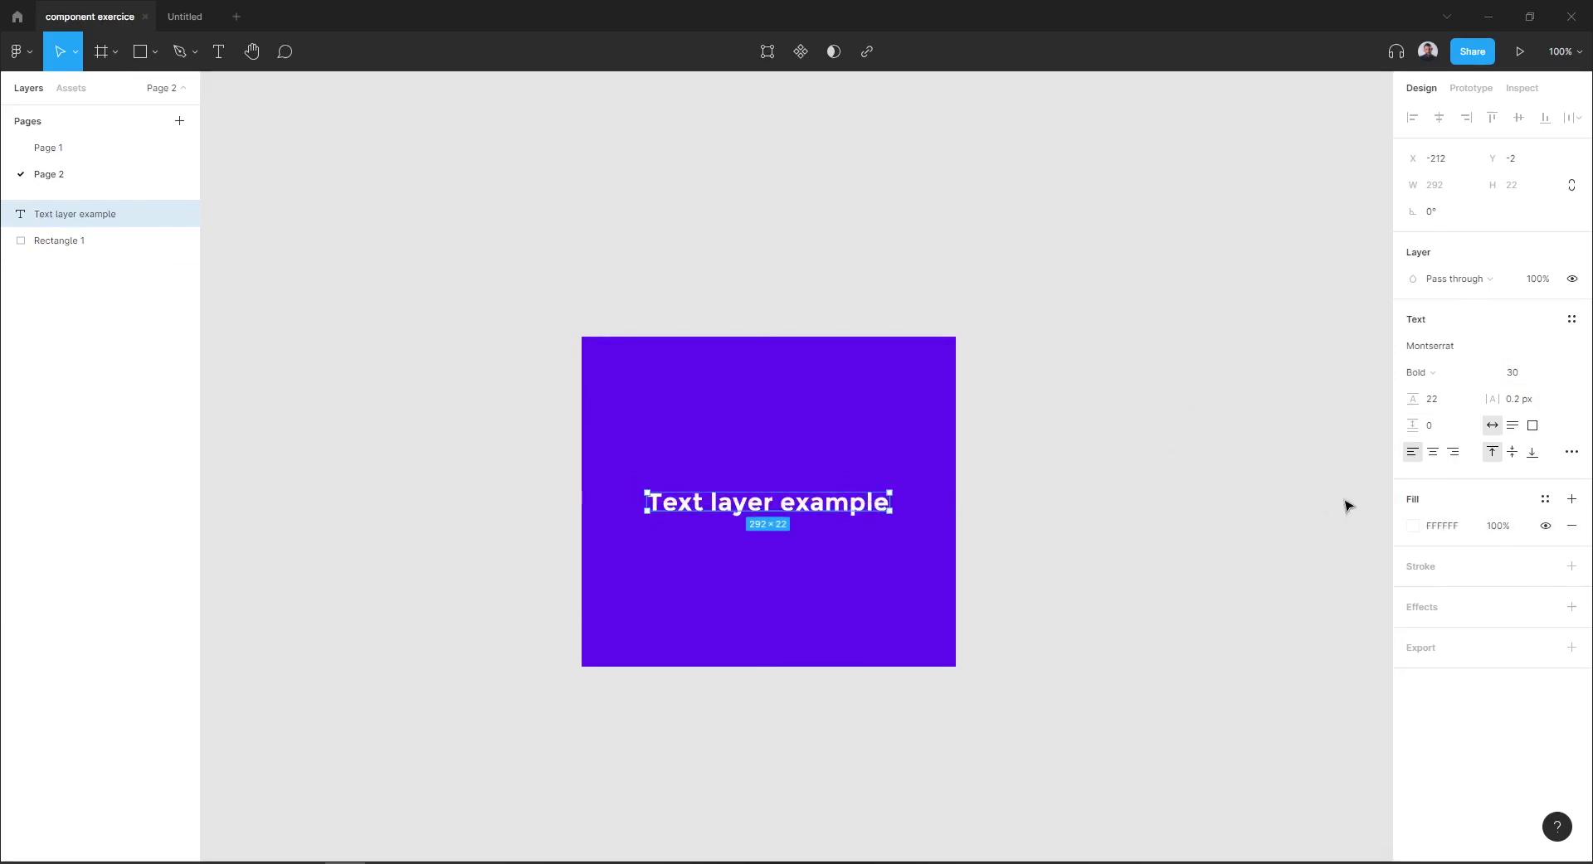
- Set the weight to Black and change the font family to Myriad Pro
click(1435, 381)
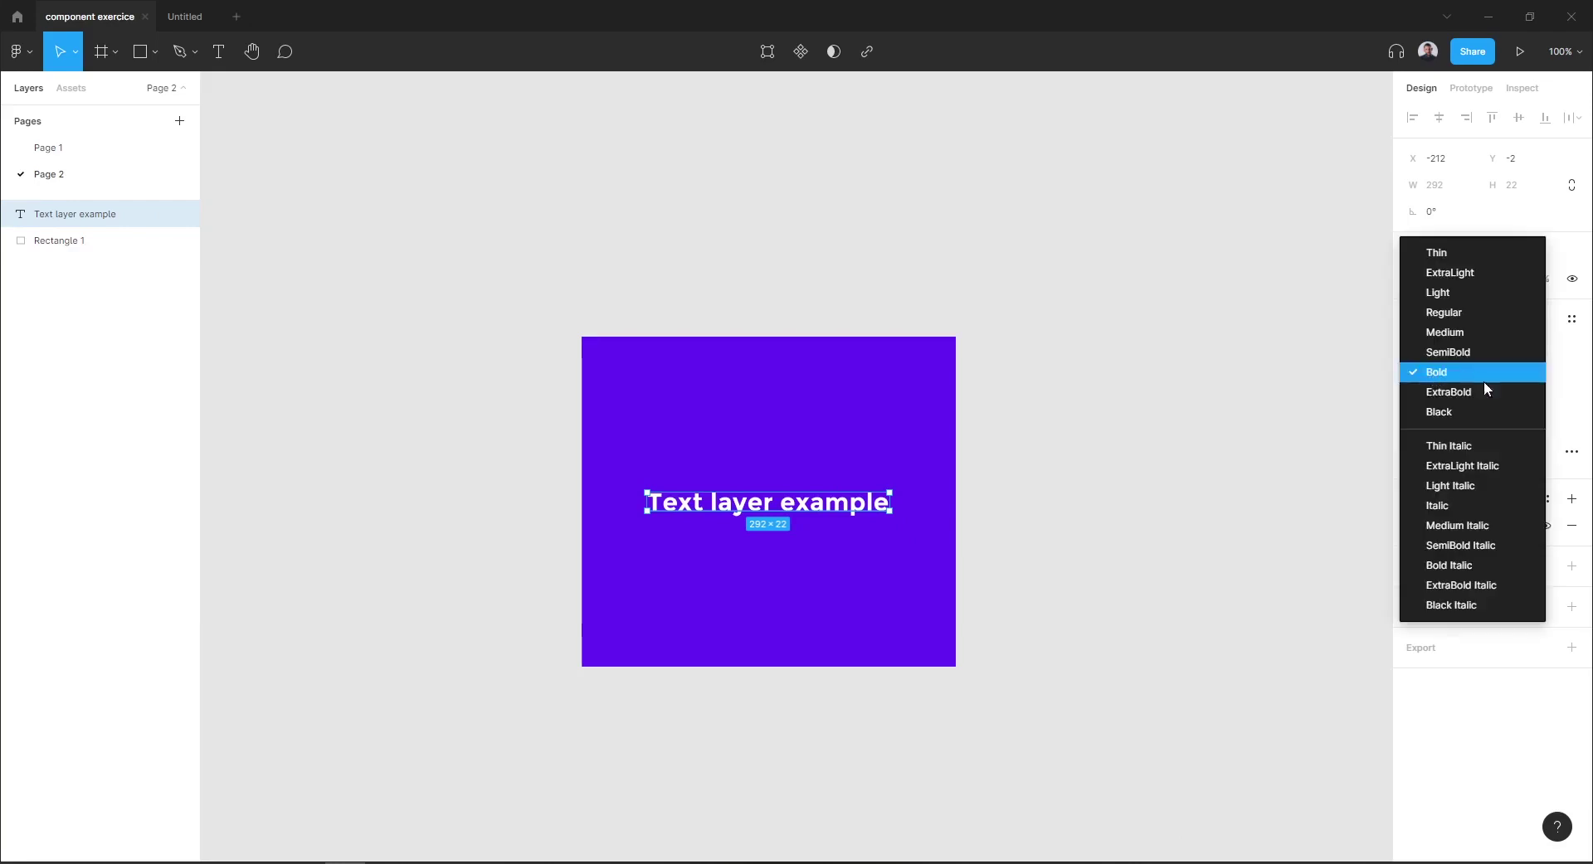
click(1465, 413)
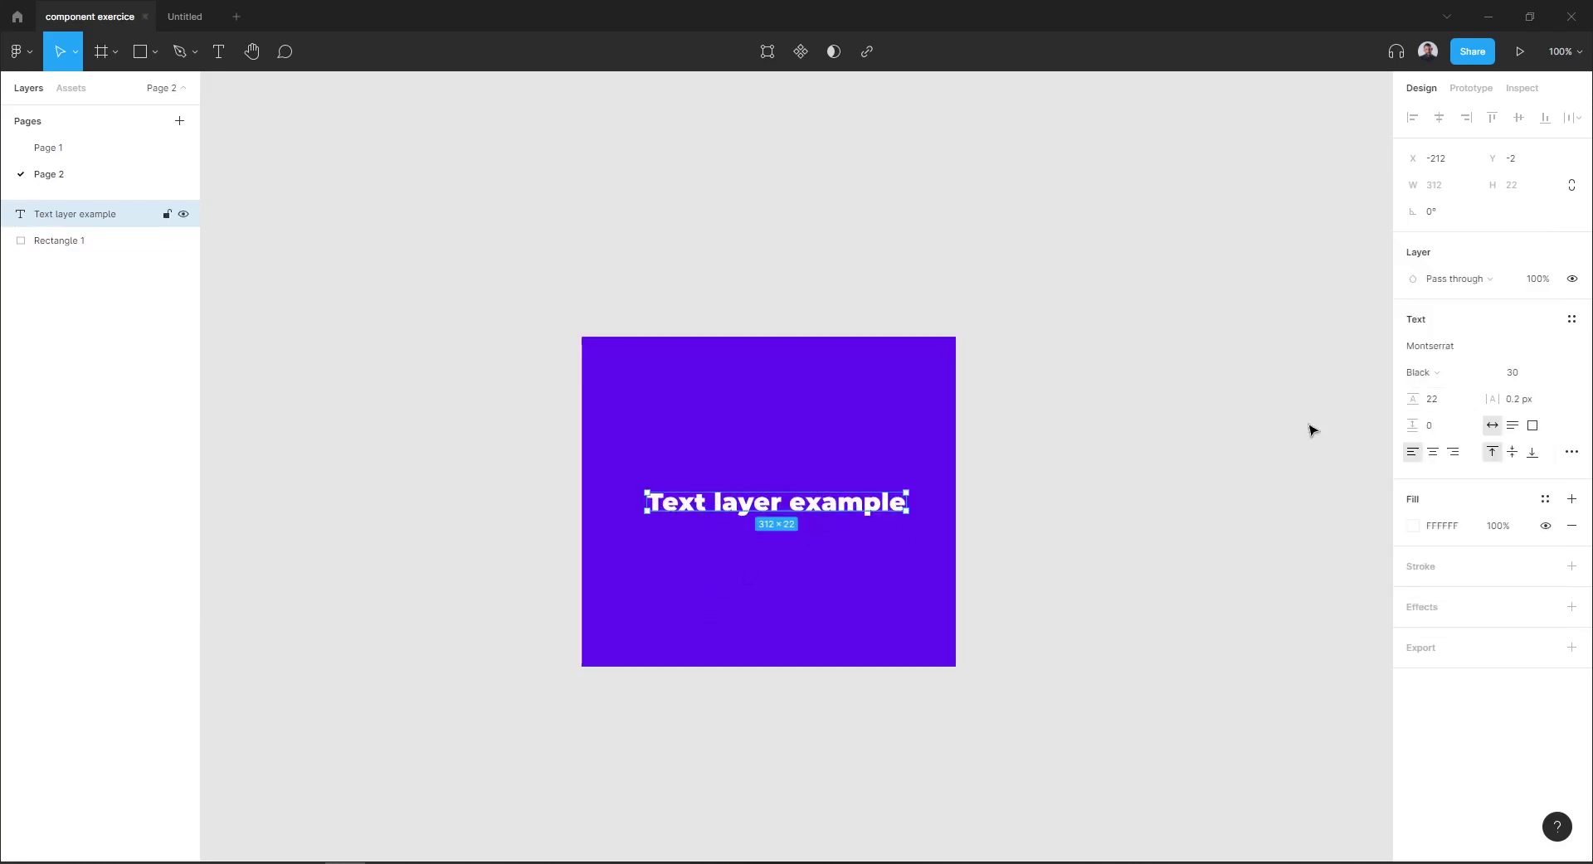
click(1575, 348)
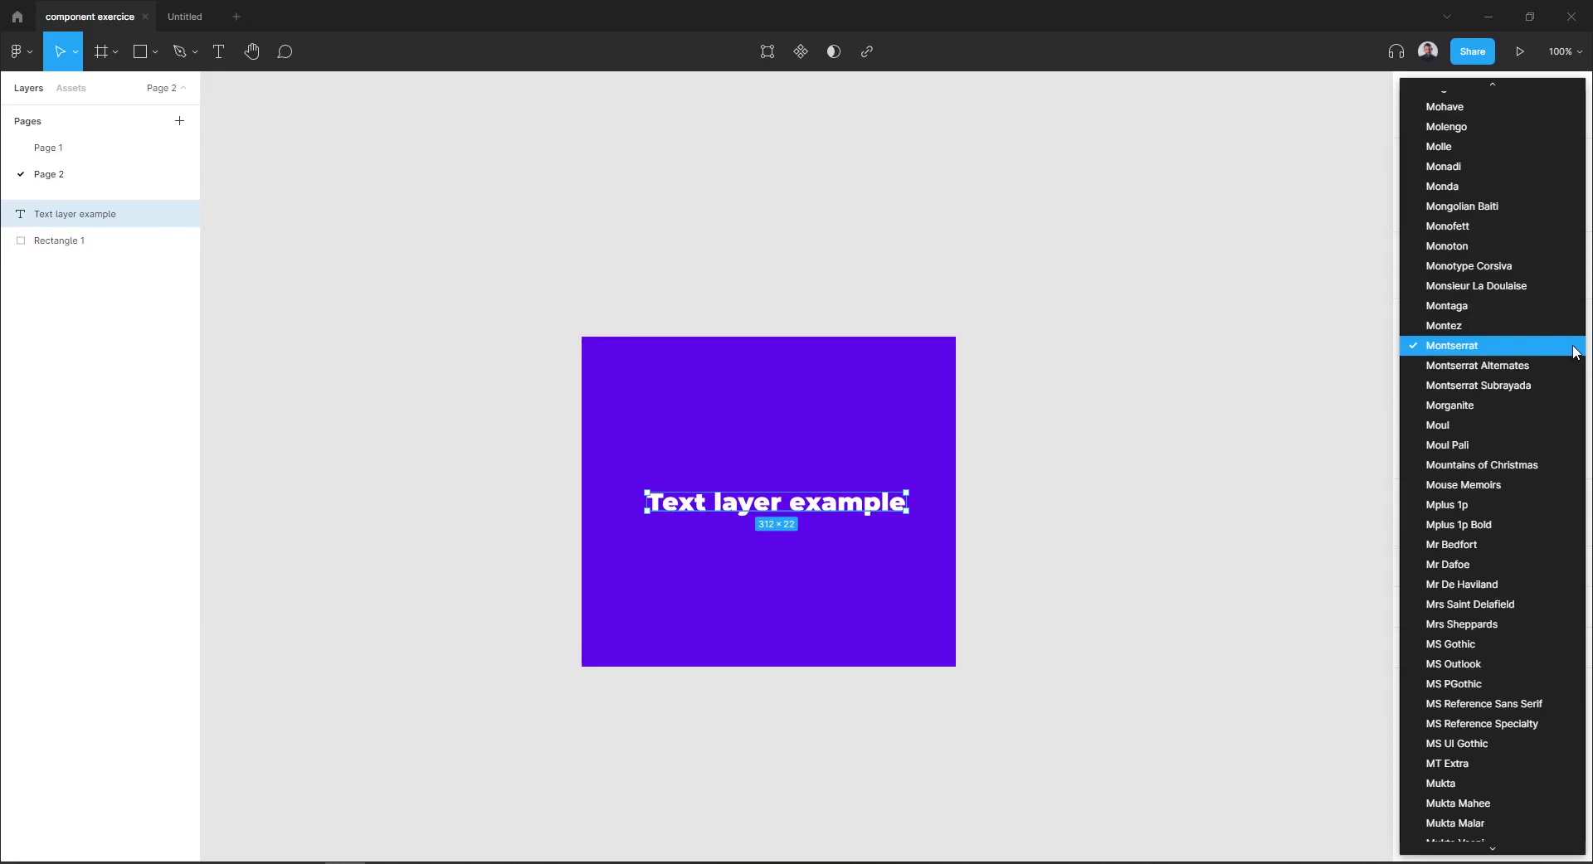
scroll(1513, 730, down, 3)
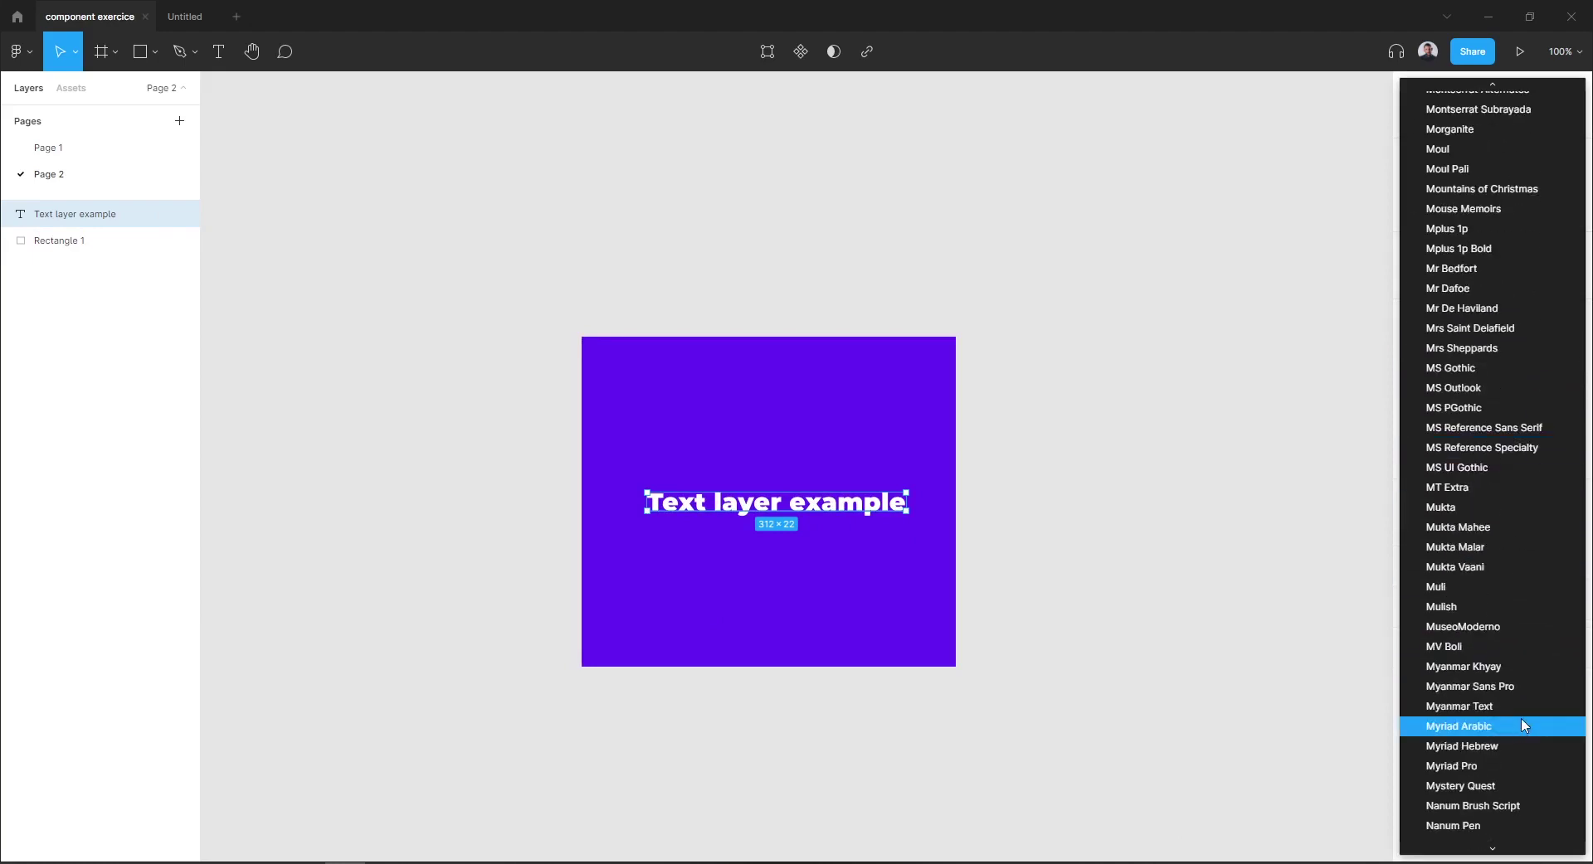
click(1510, 766)
drag(788, 501, 803, 501)
- Set the font size to 40 and shift the text 30 px left
click(1513, 372)
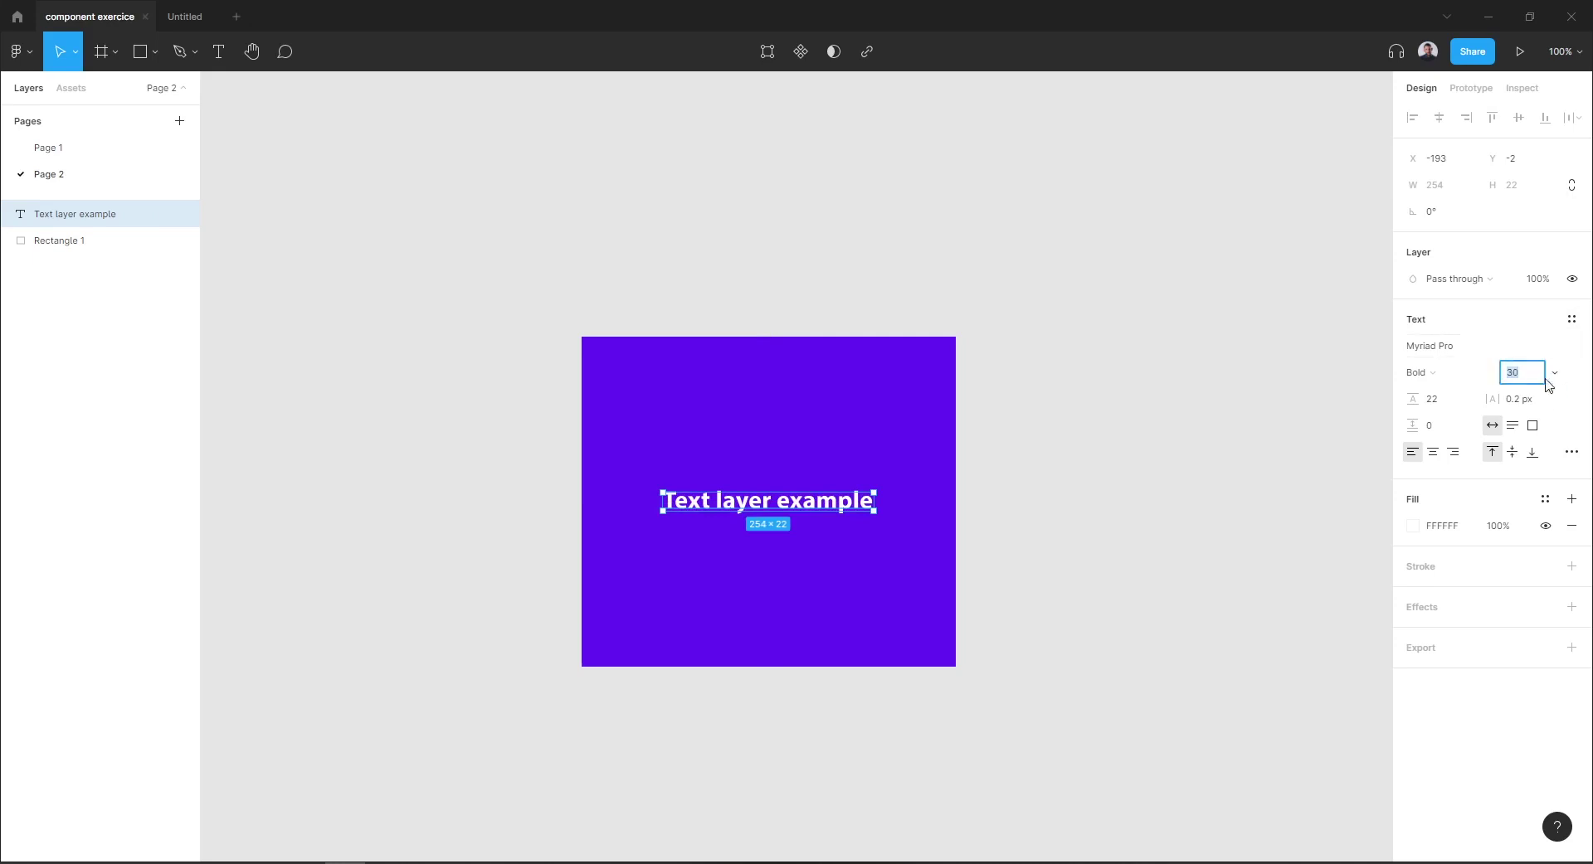
text(40)
key(Return)
click(995, 515)
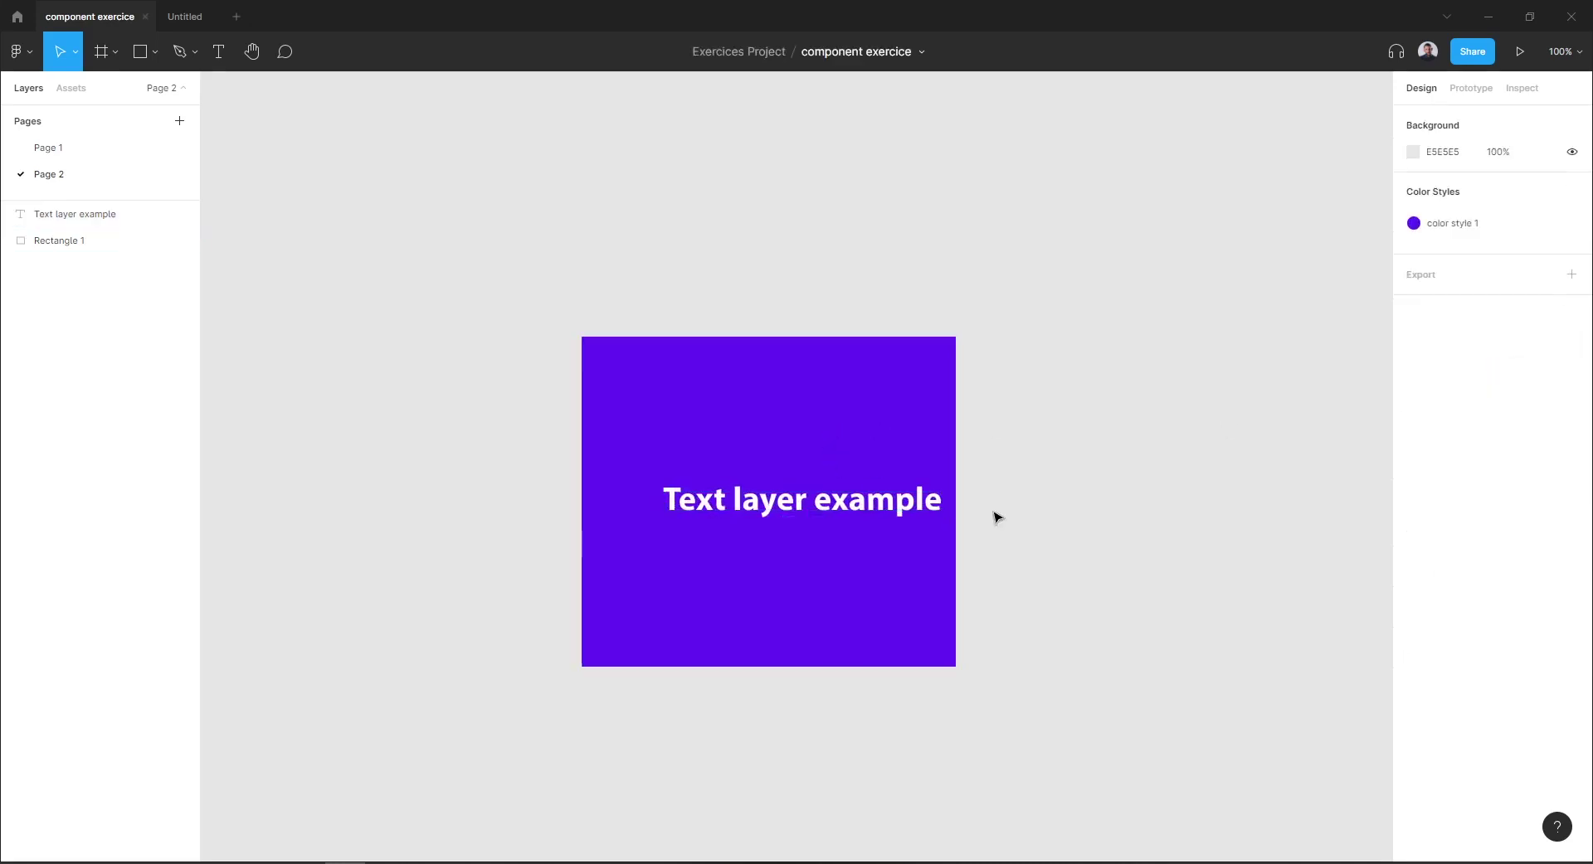
drag(851, 512, 826, 511)
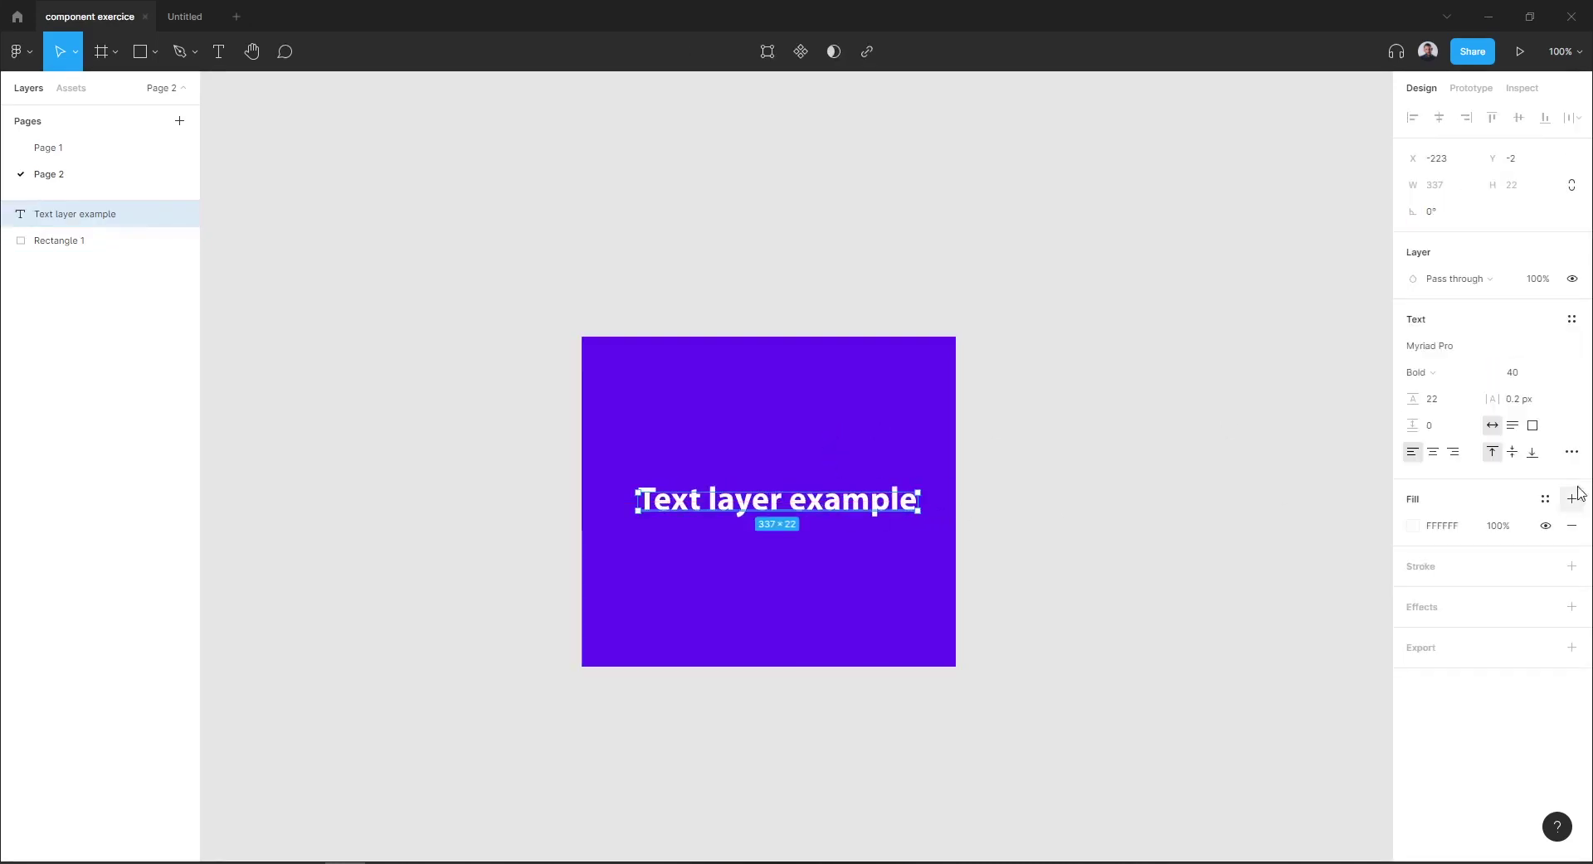
- Apply title case so the text reads 'Text Layer Example', moving it slightly lower
click(1571, 452)
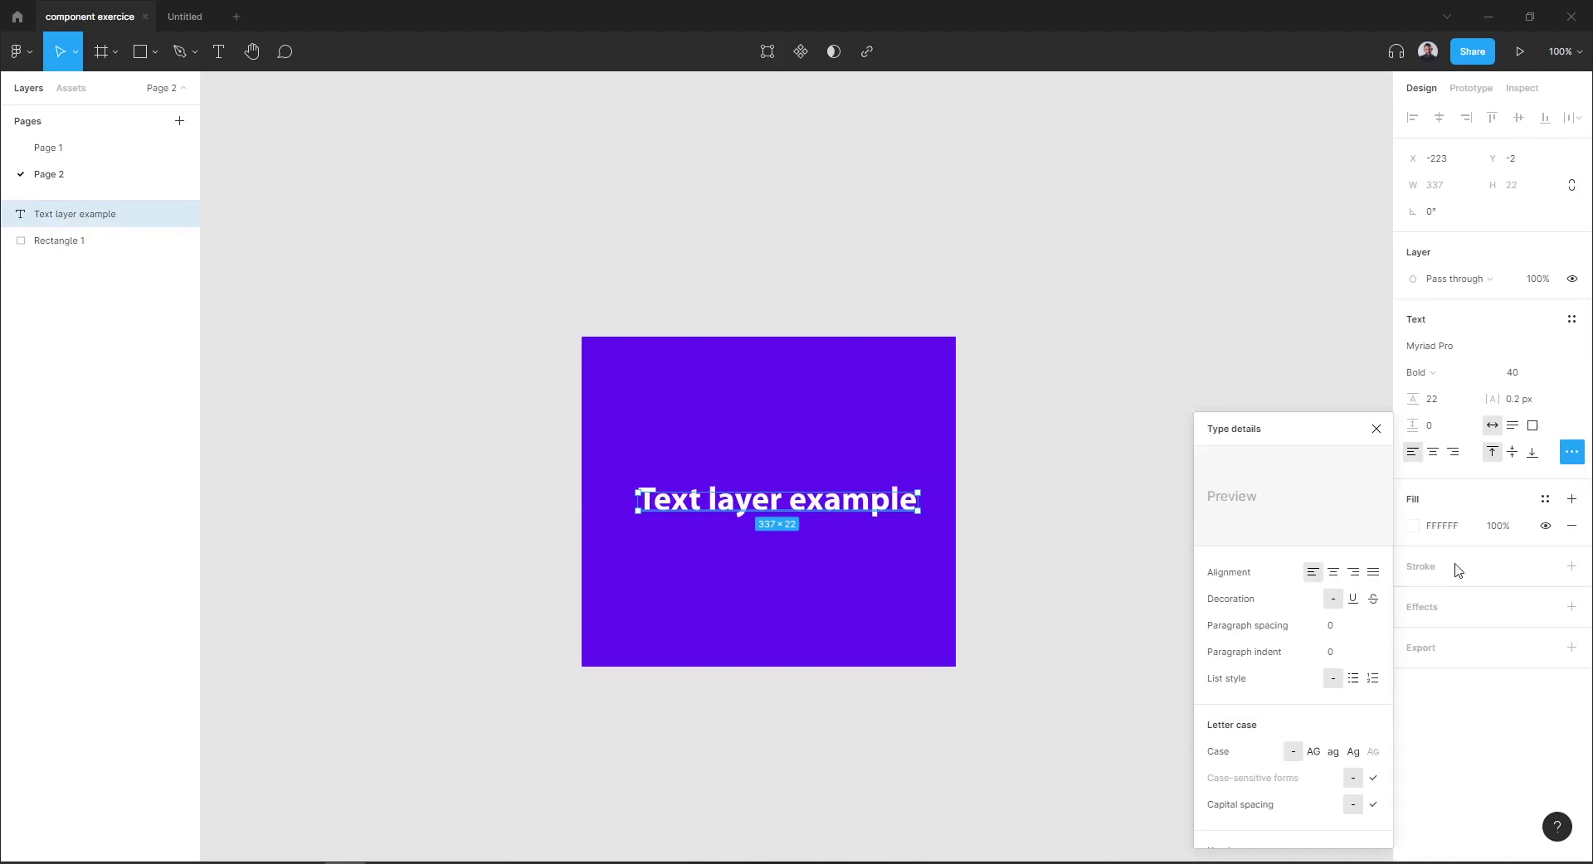
click(1352, 751)
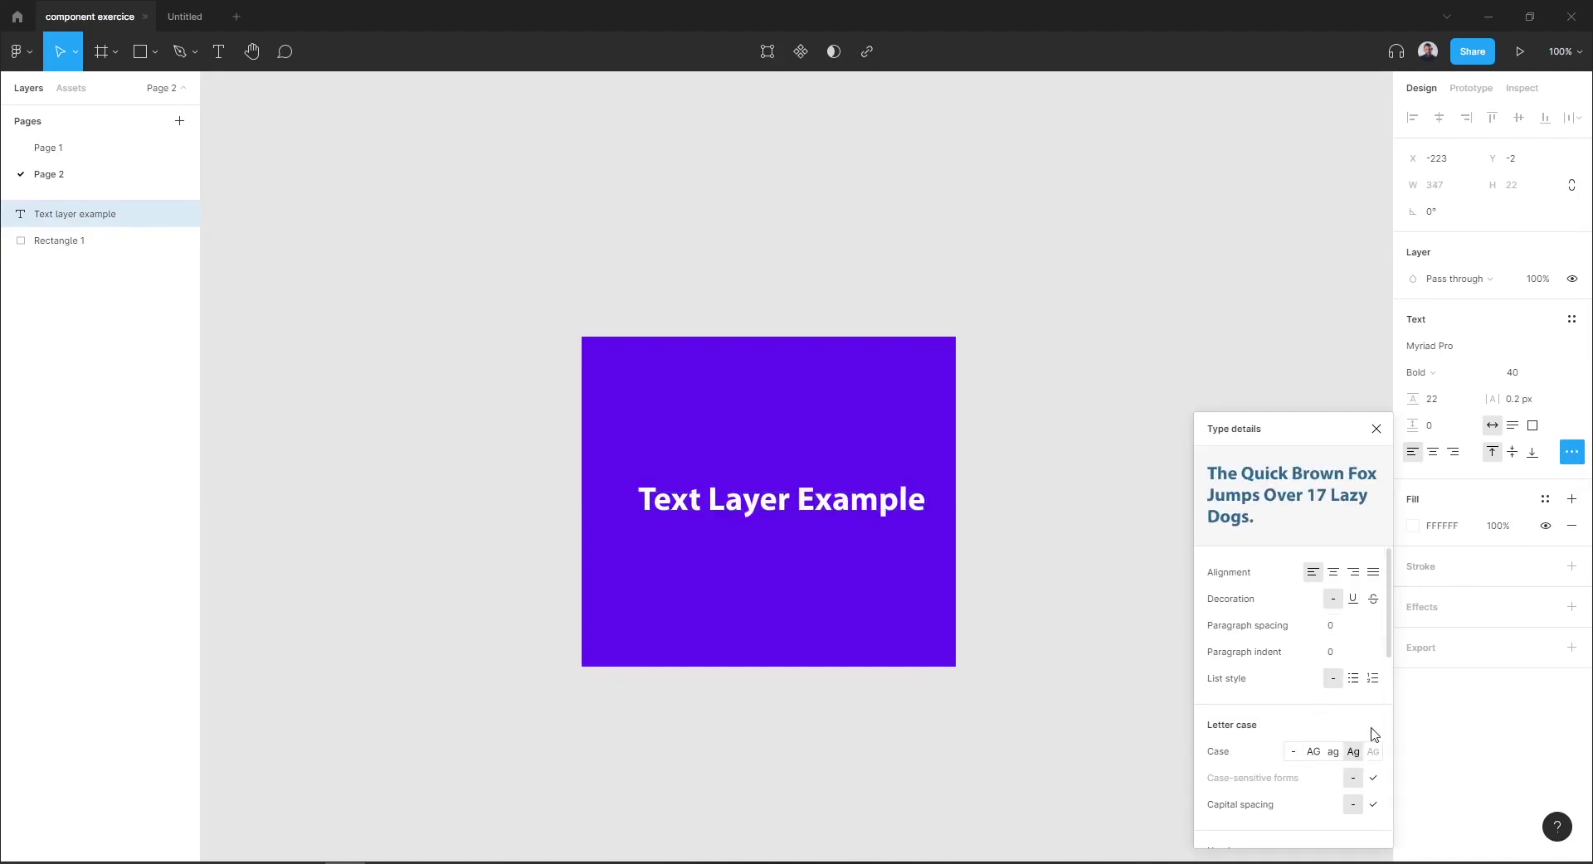
click(1375, 429)
drag(846, 508, 833, 512)
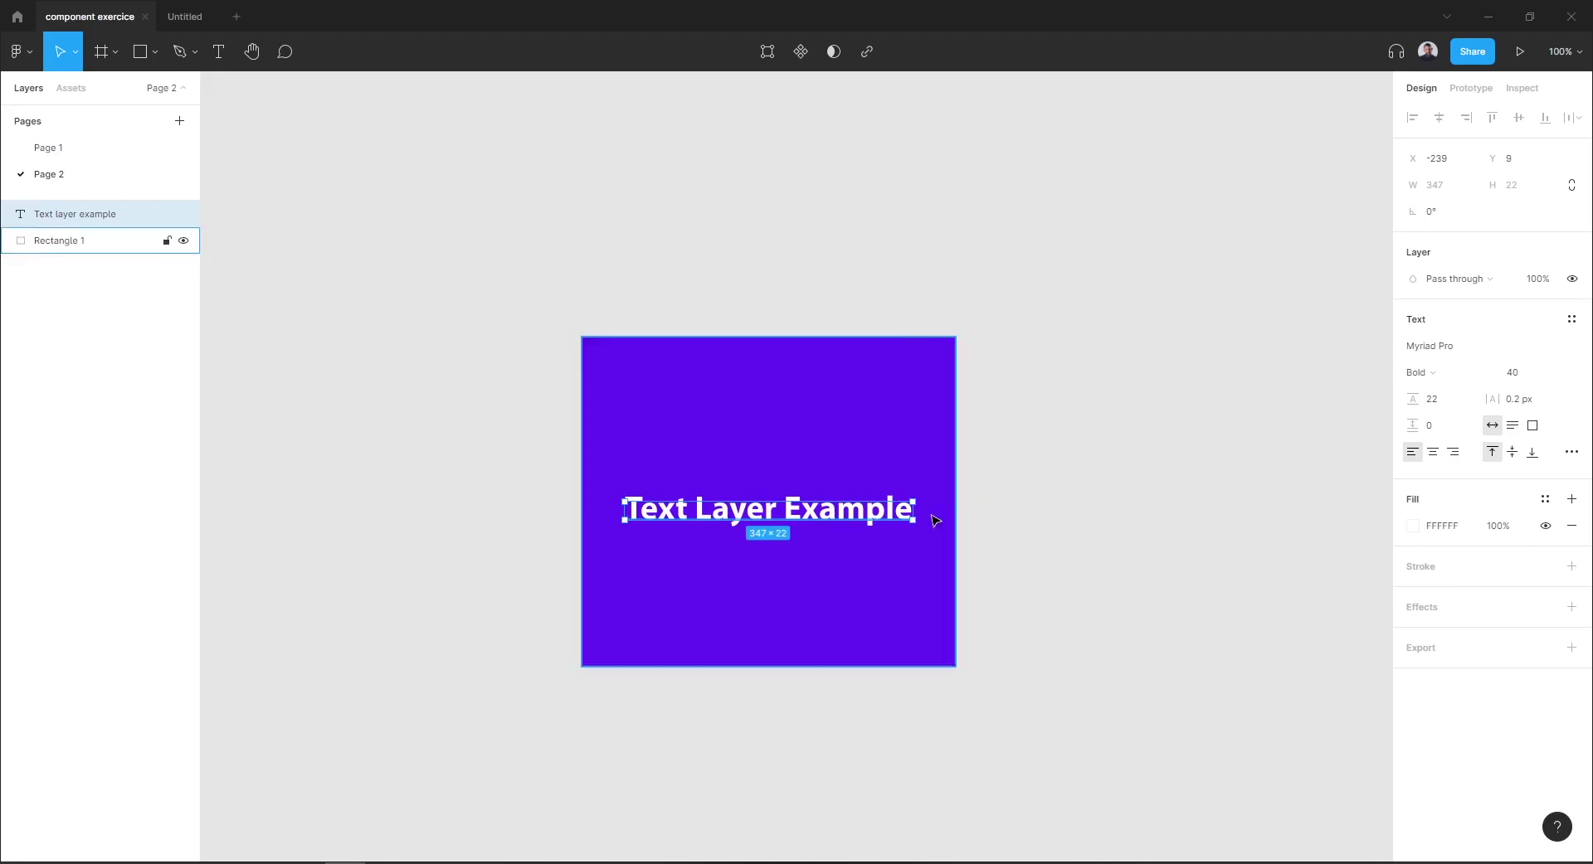
- Create a text style named 'text style 1' from the example text's formatting
click(1570, 322)
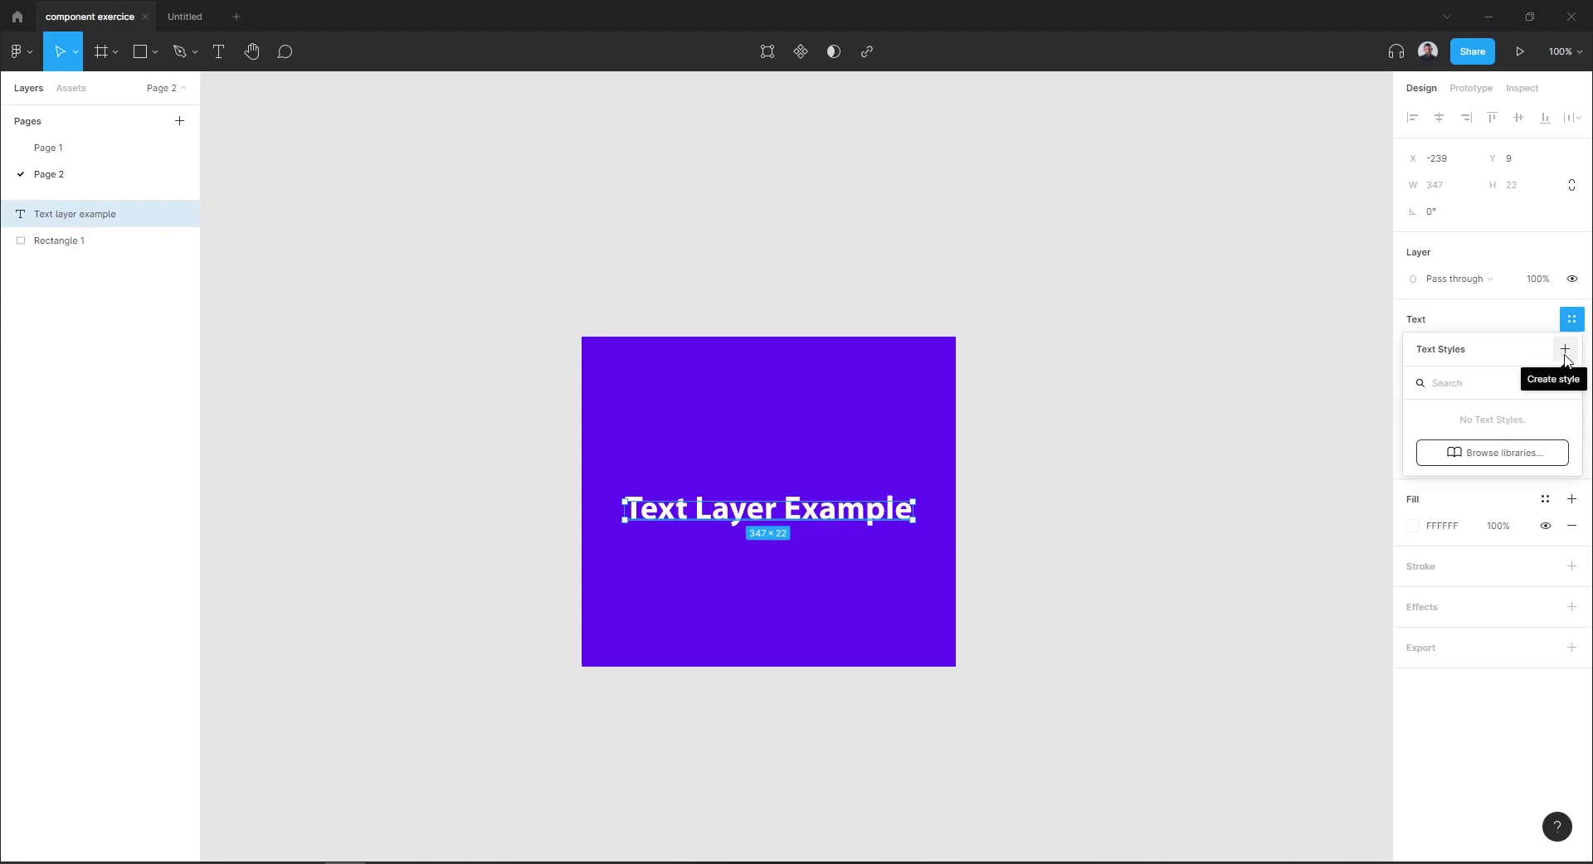
click(1564, 356)
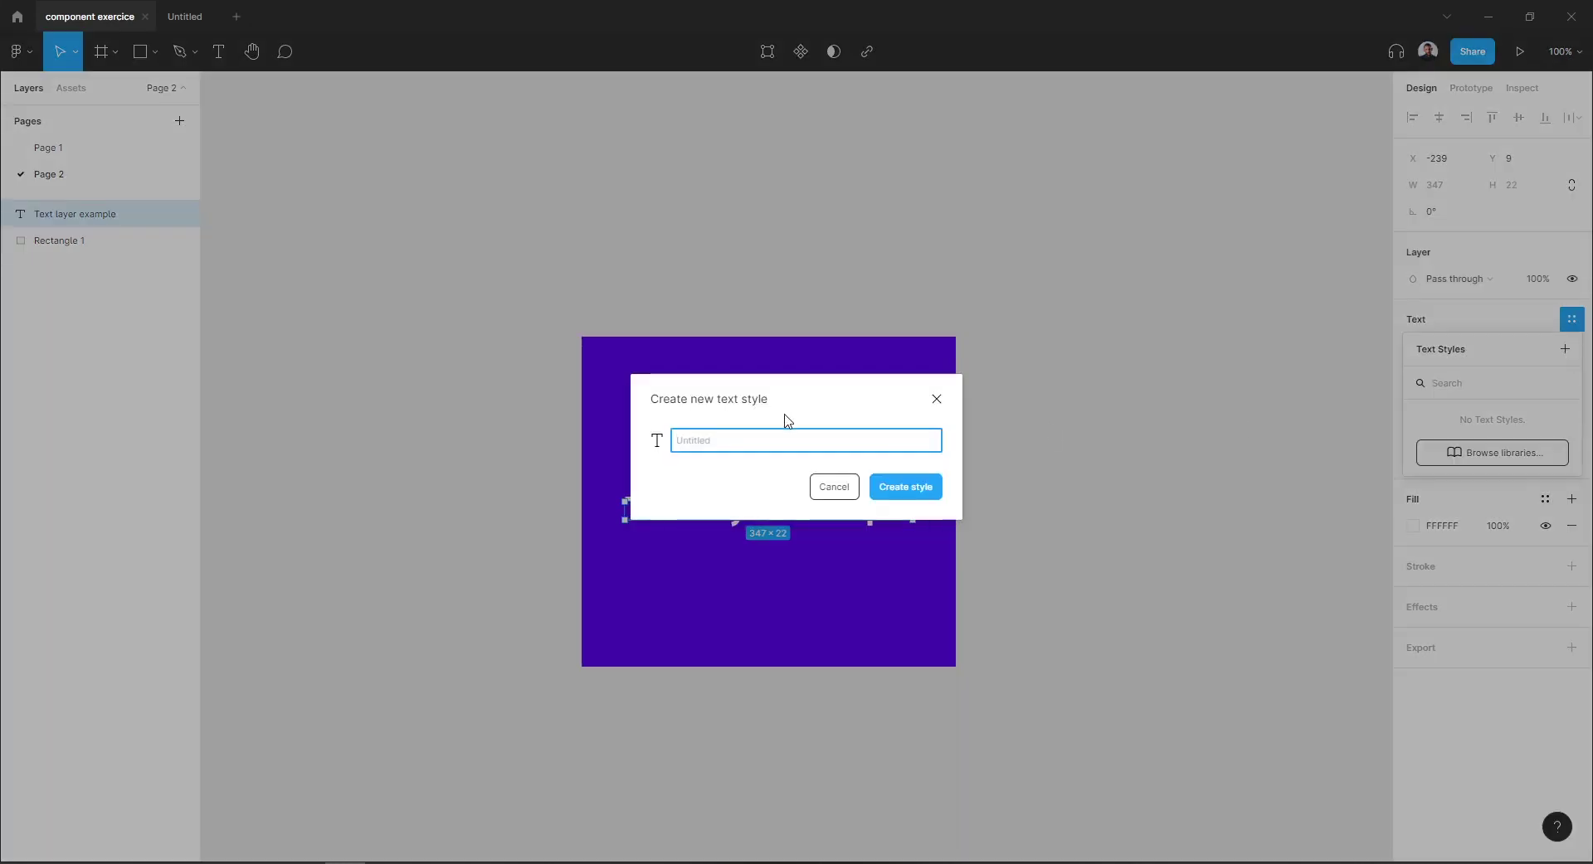
text(text style 1)
click(901, 491)
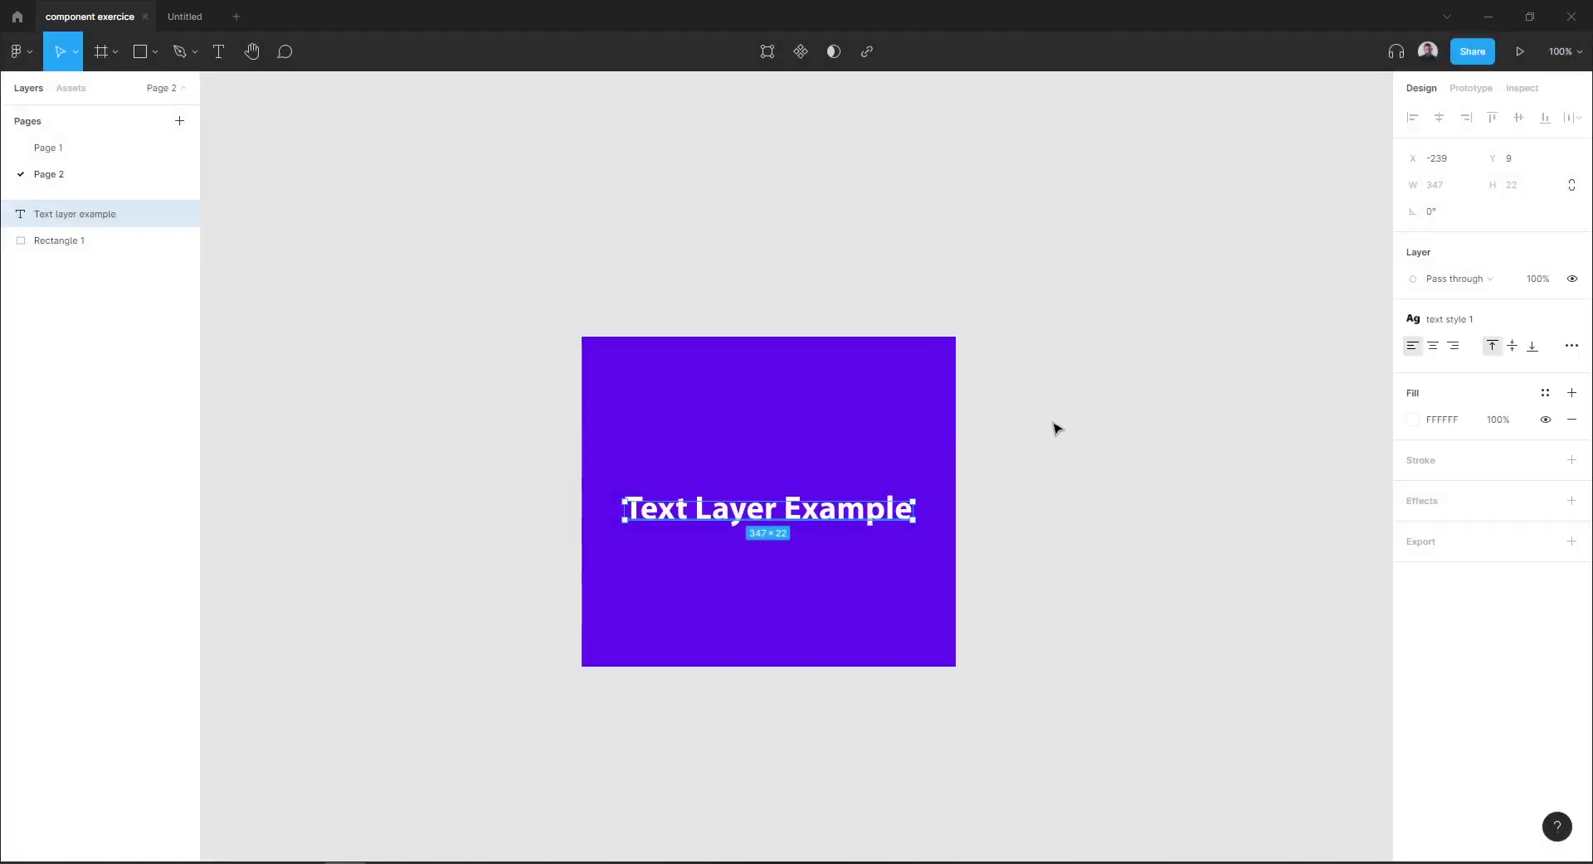
click(1484, 324)
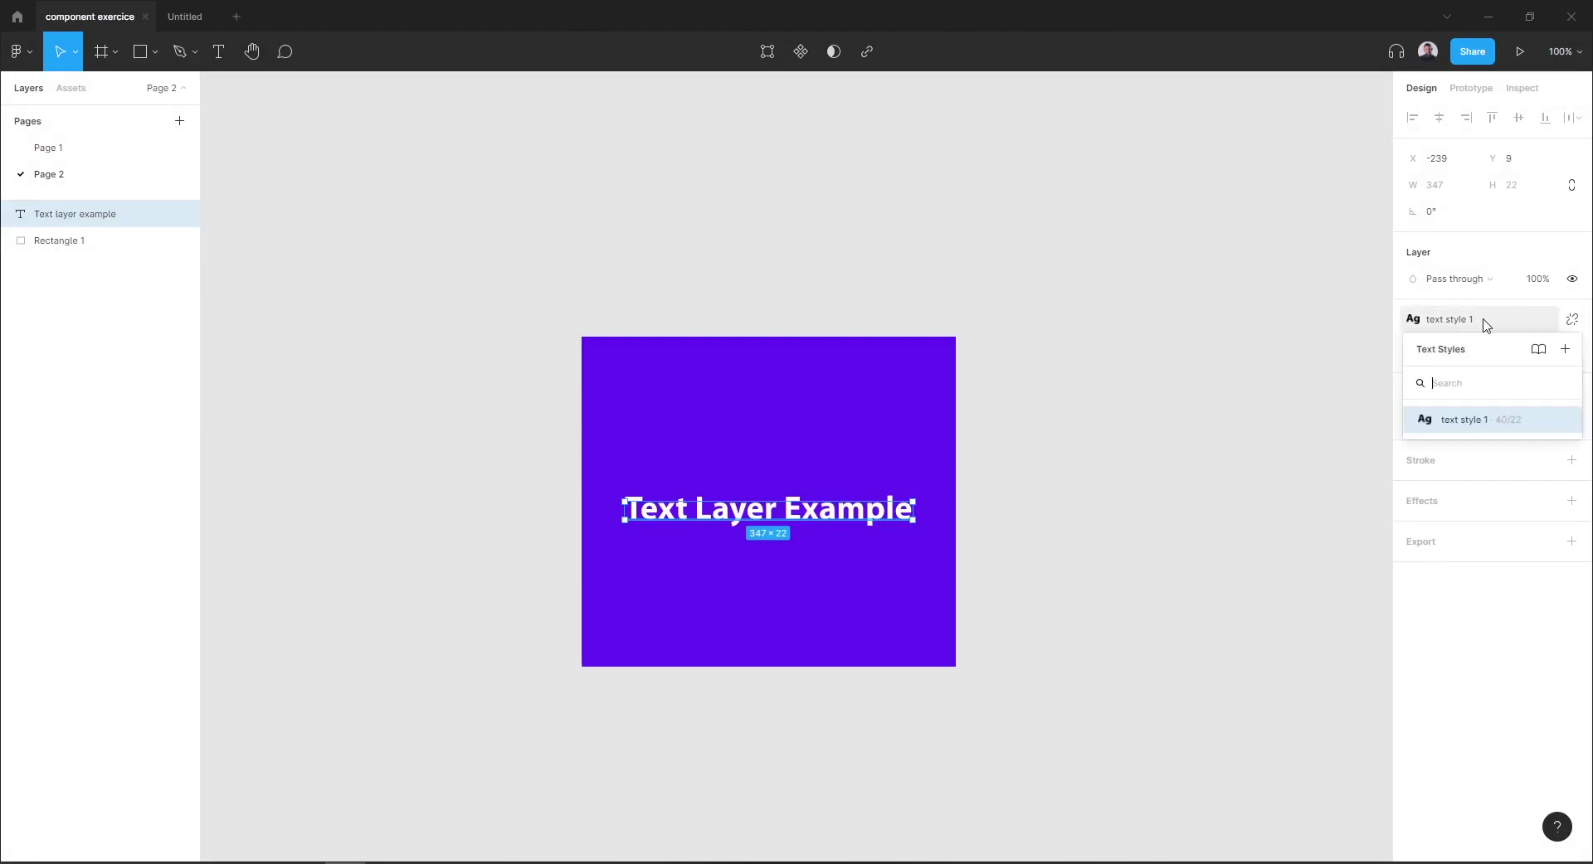
click(1470, 324)
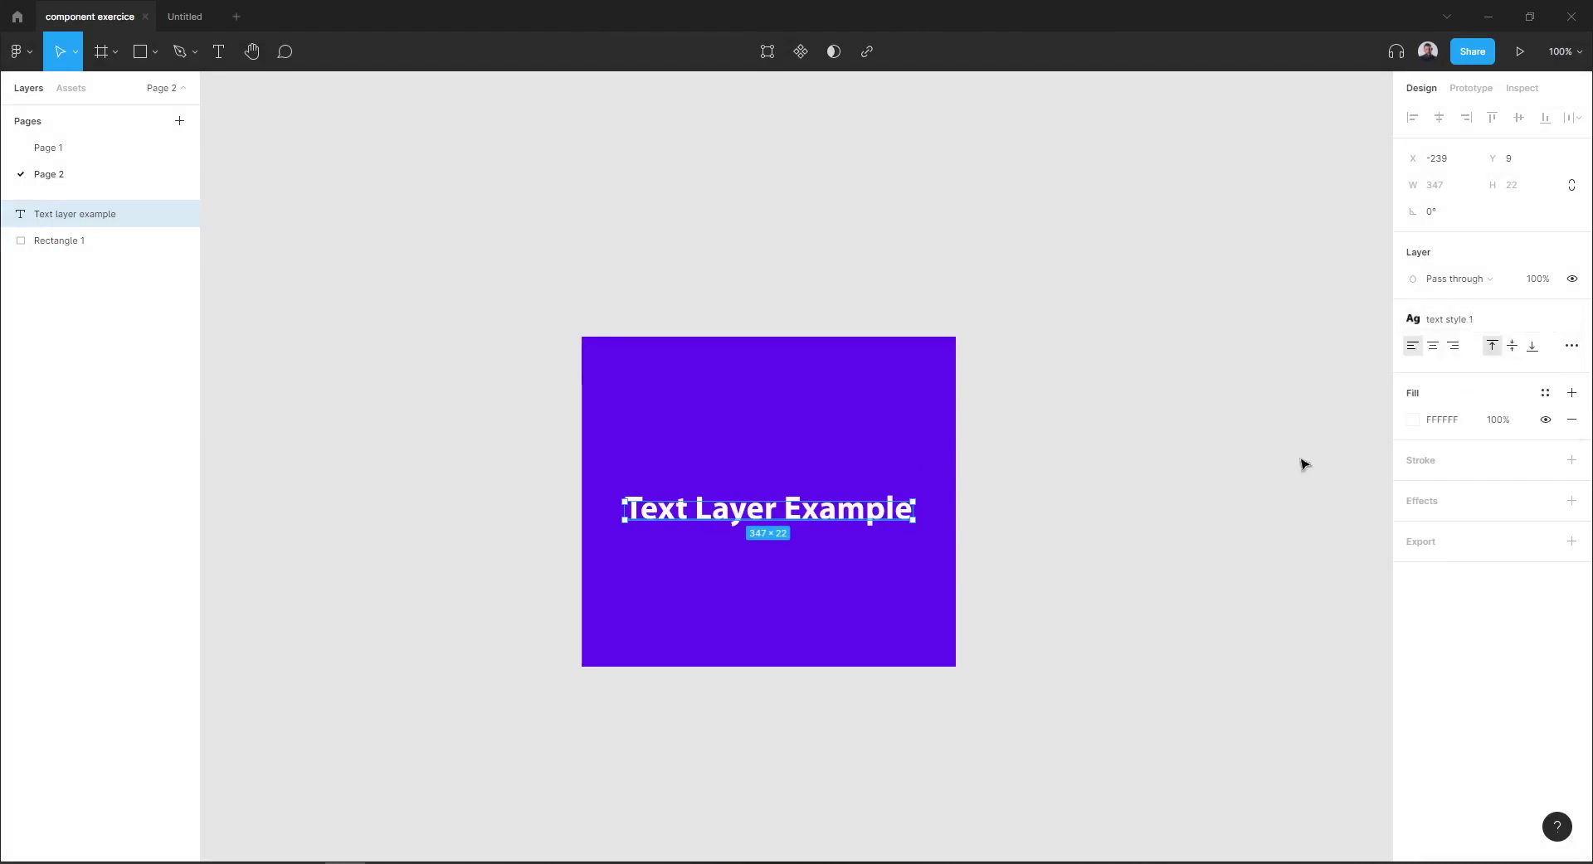
click(1302, 462)
drag(1198, 636, 1109, 623)
click(218, 54)
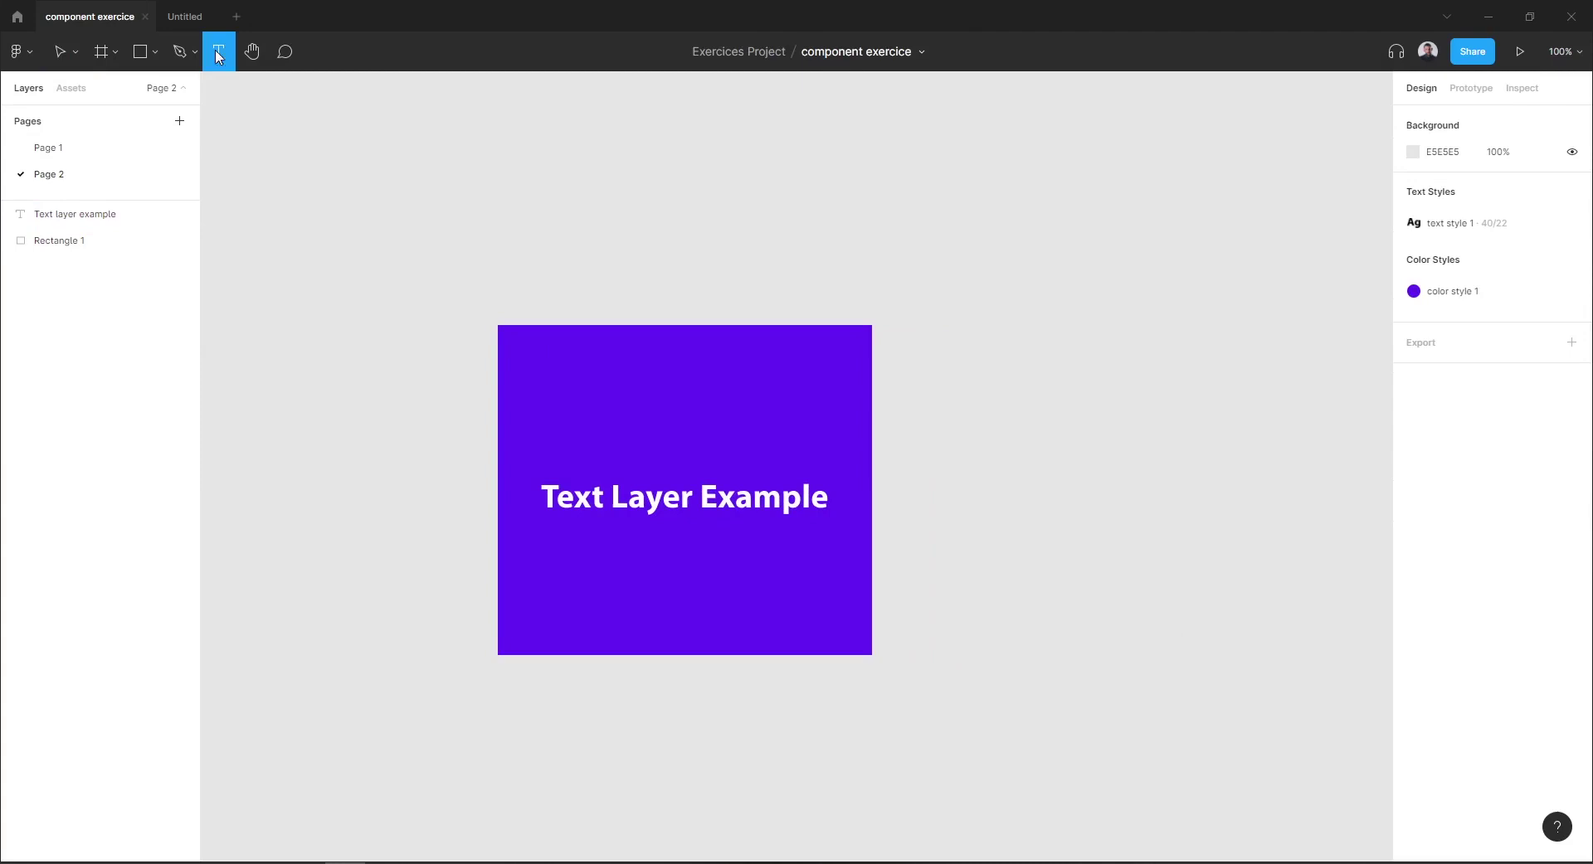
click(1059, 492)
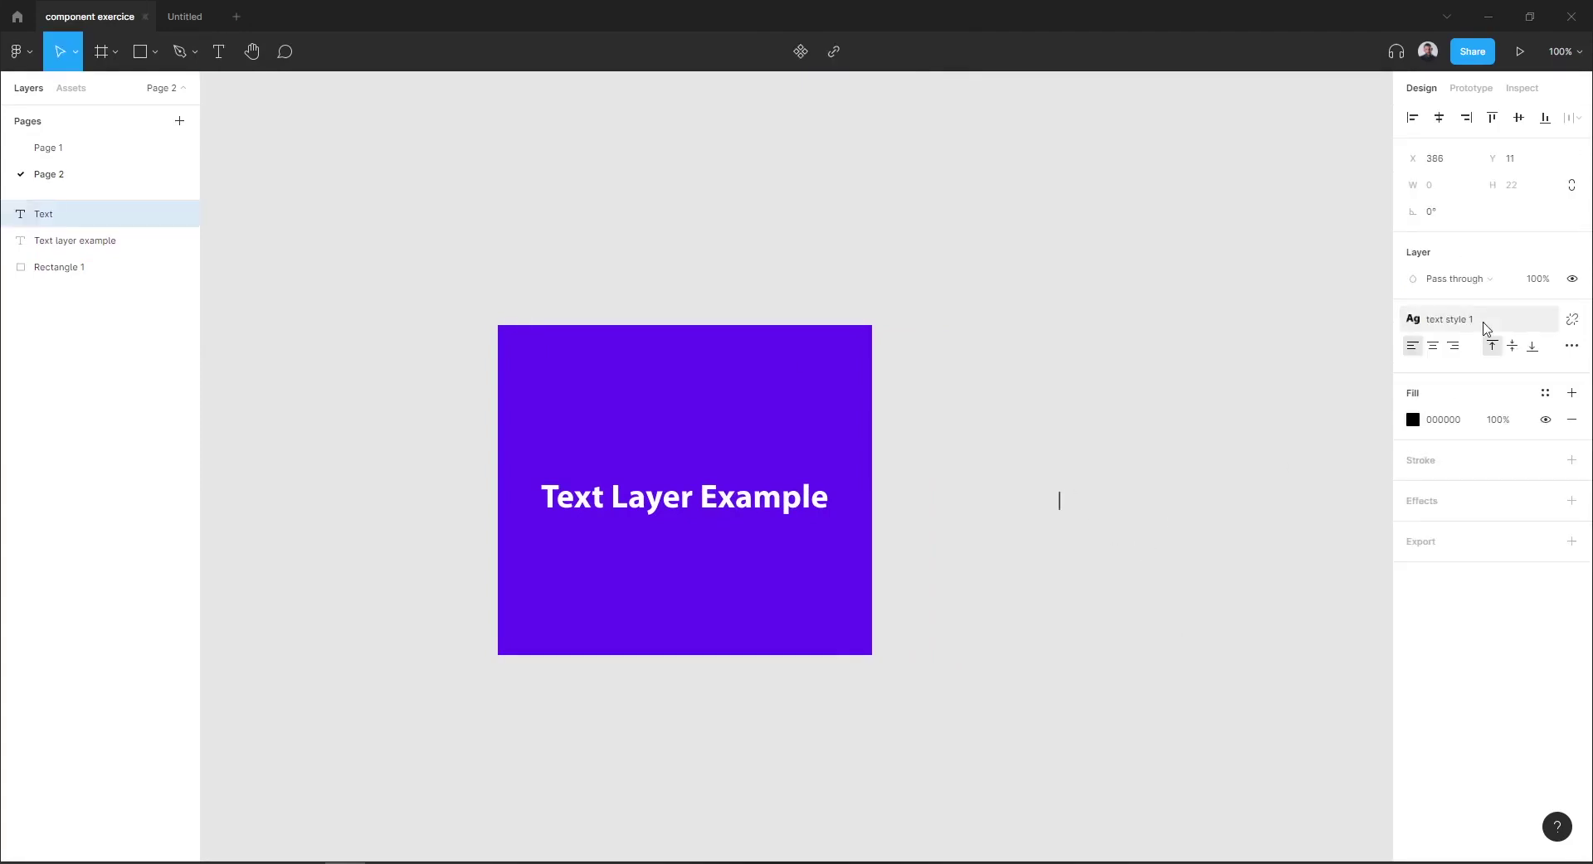
text(fdf sdfsdf)
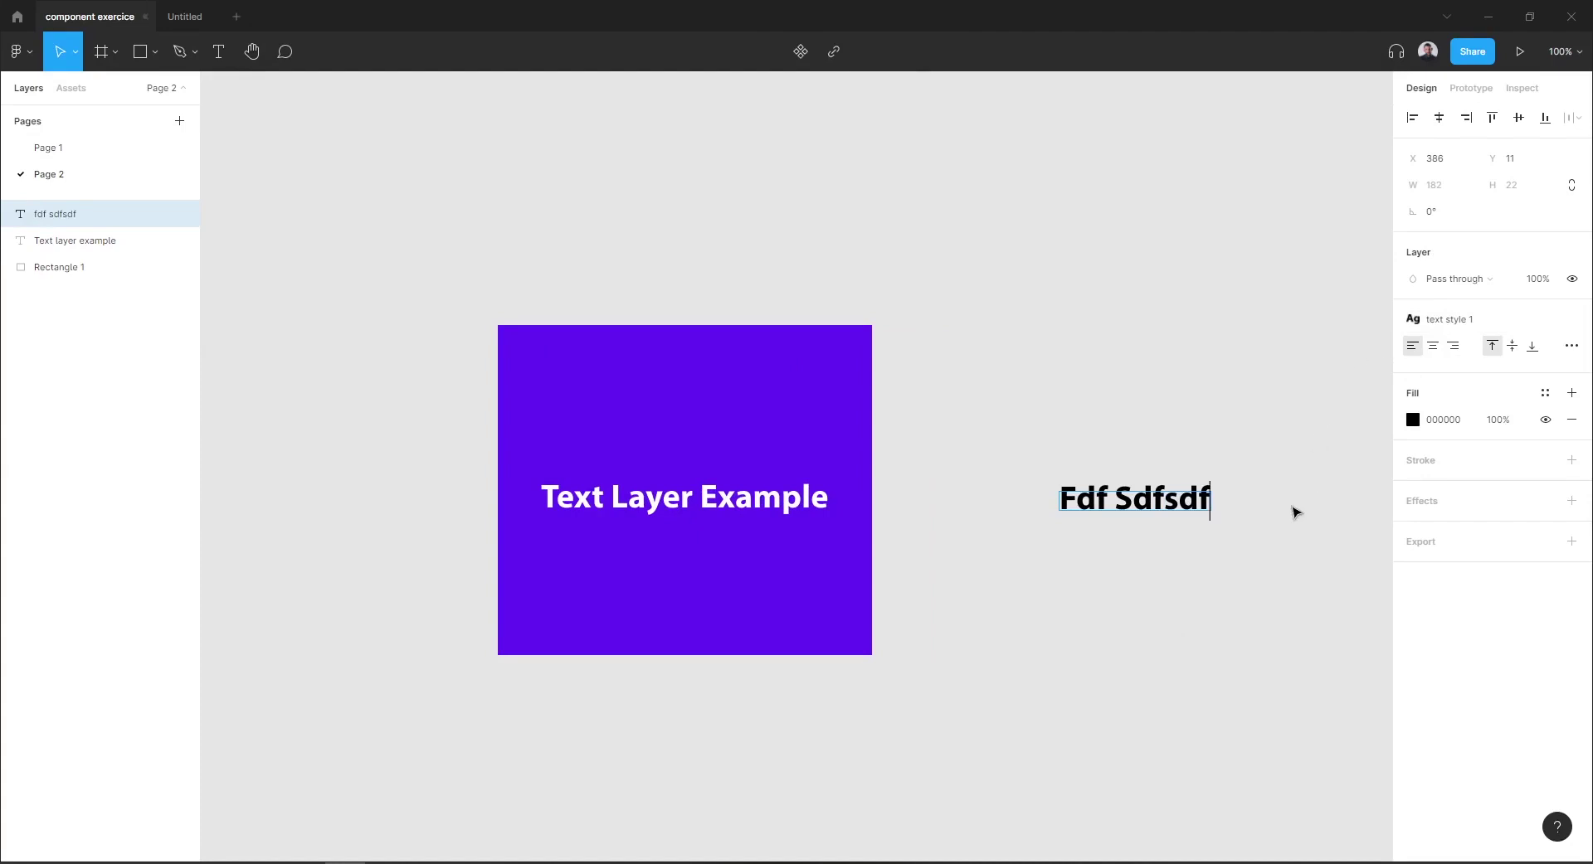
key(Escape)
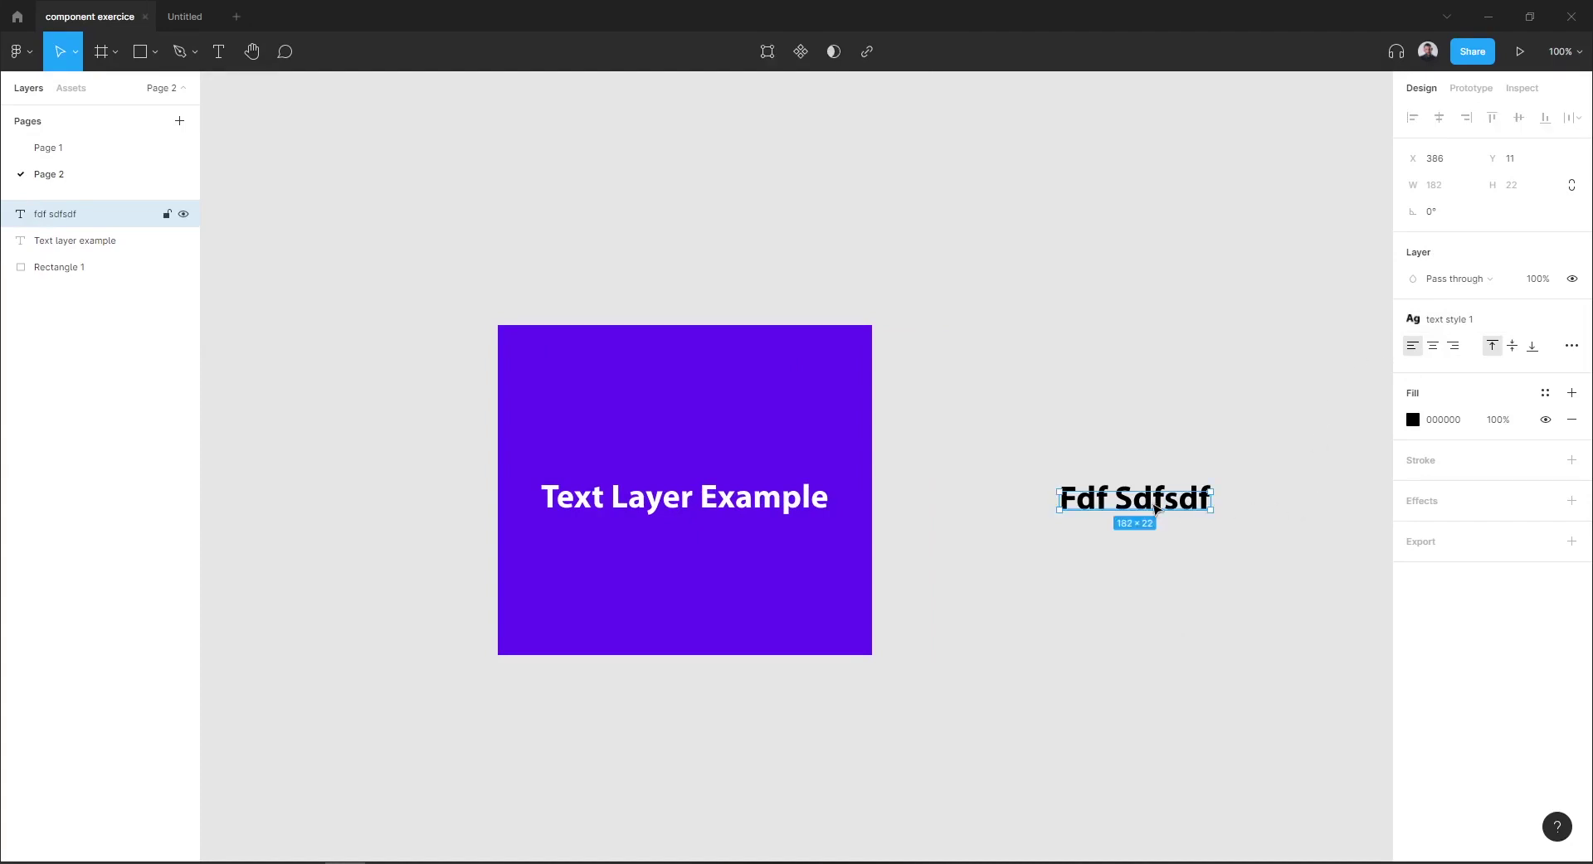
click(1160, 571)
click(1157, 495)
key(Delete)
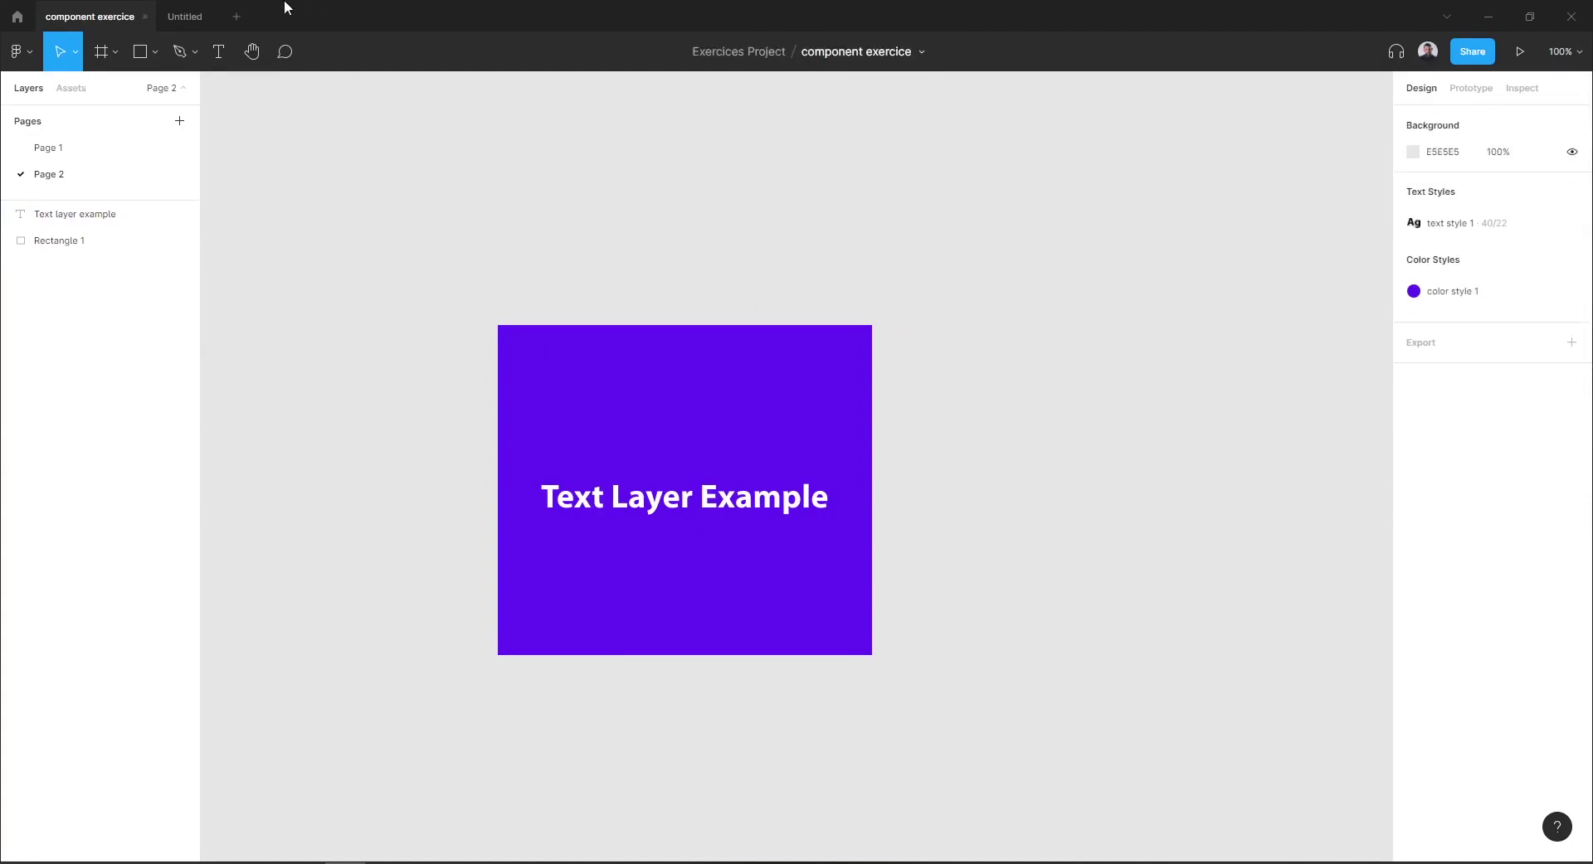
click(218, 52)
click(1166, 477)
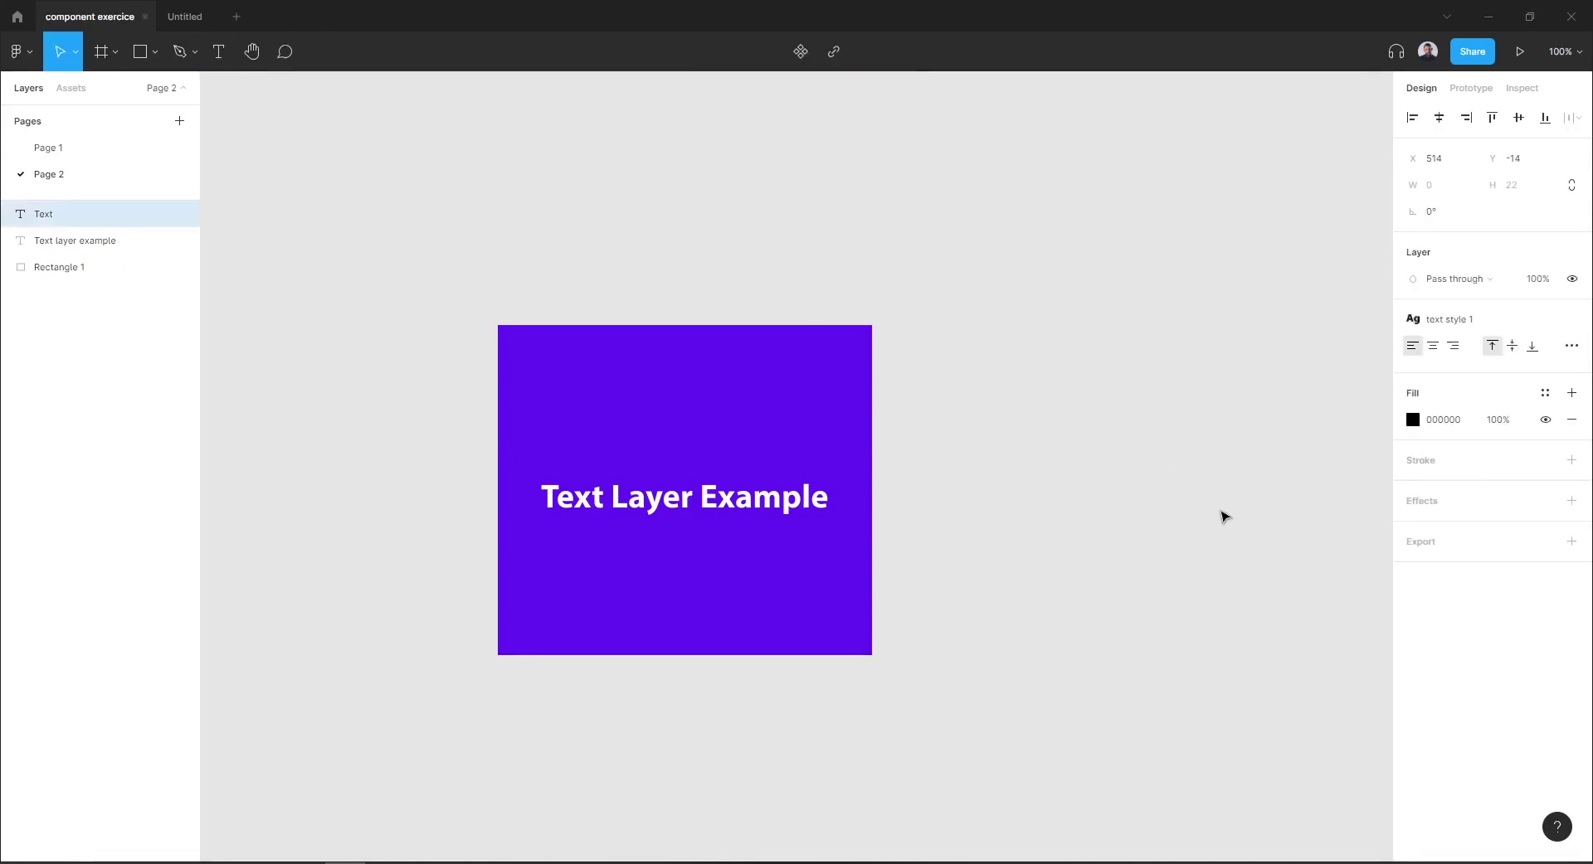
click(1203, 513)
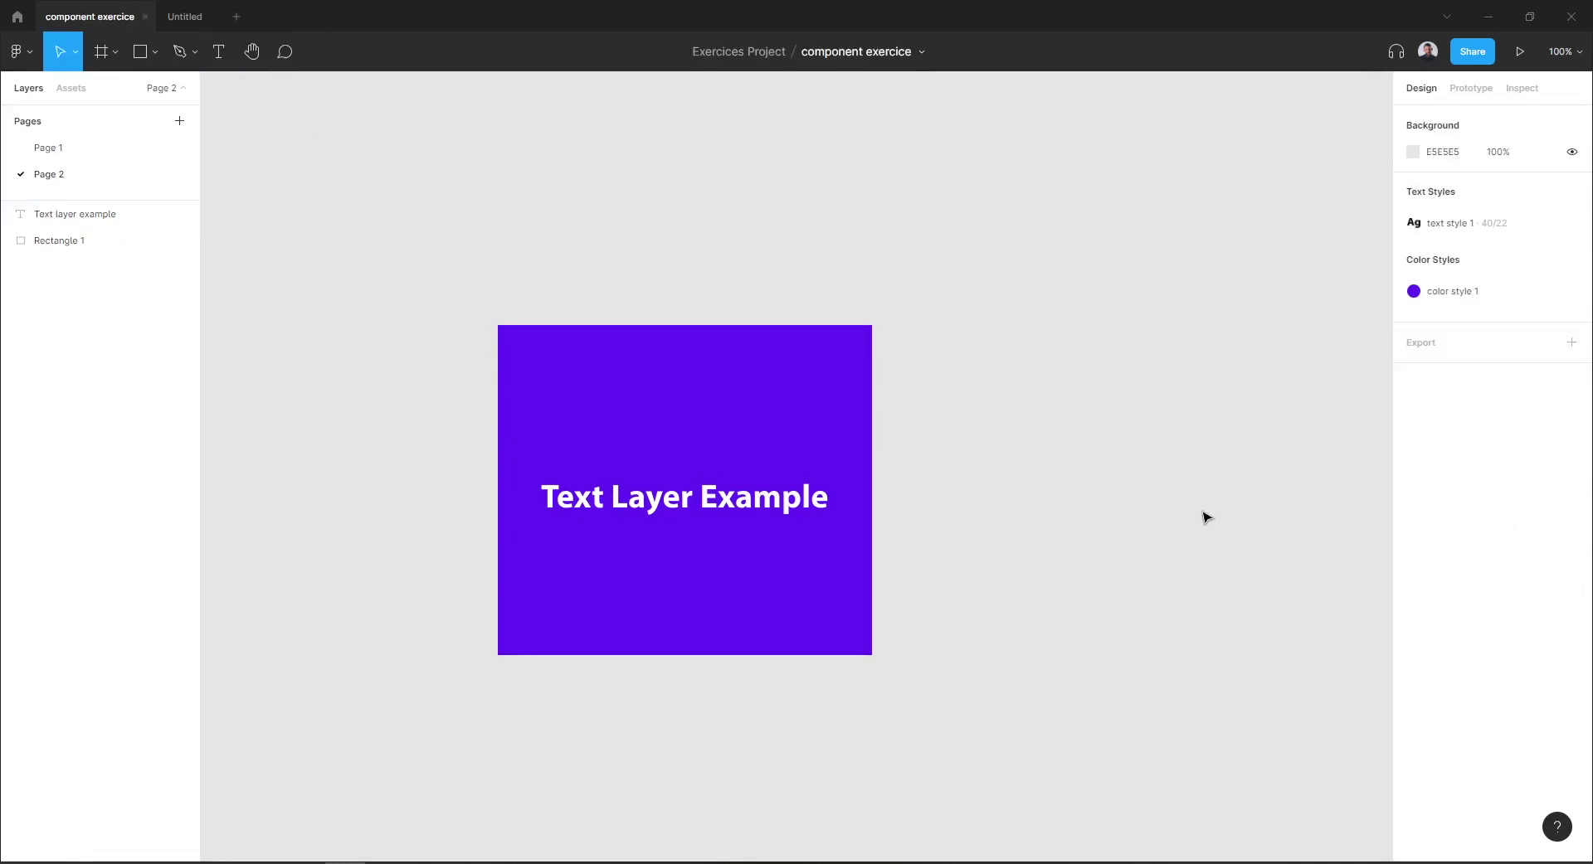
- Type 'New Text Layer' to the right of the purple square and set it in Nexa Bold
click(219, 53)
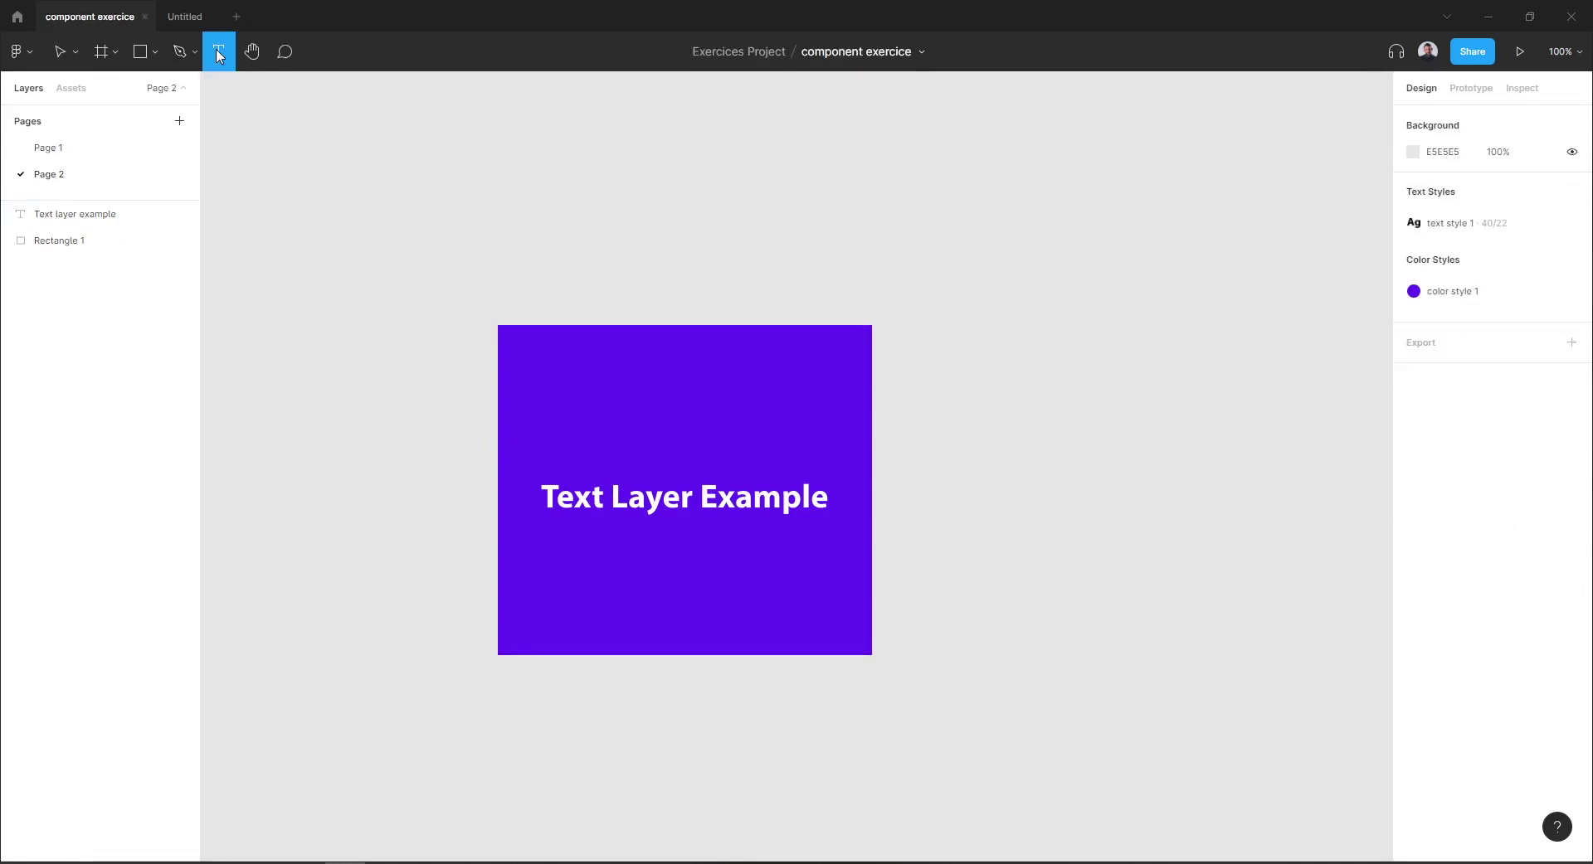
click(1123, 496)
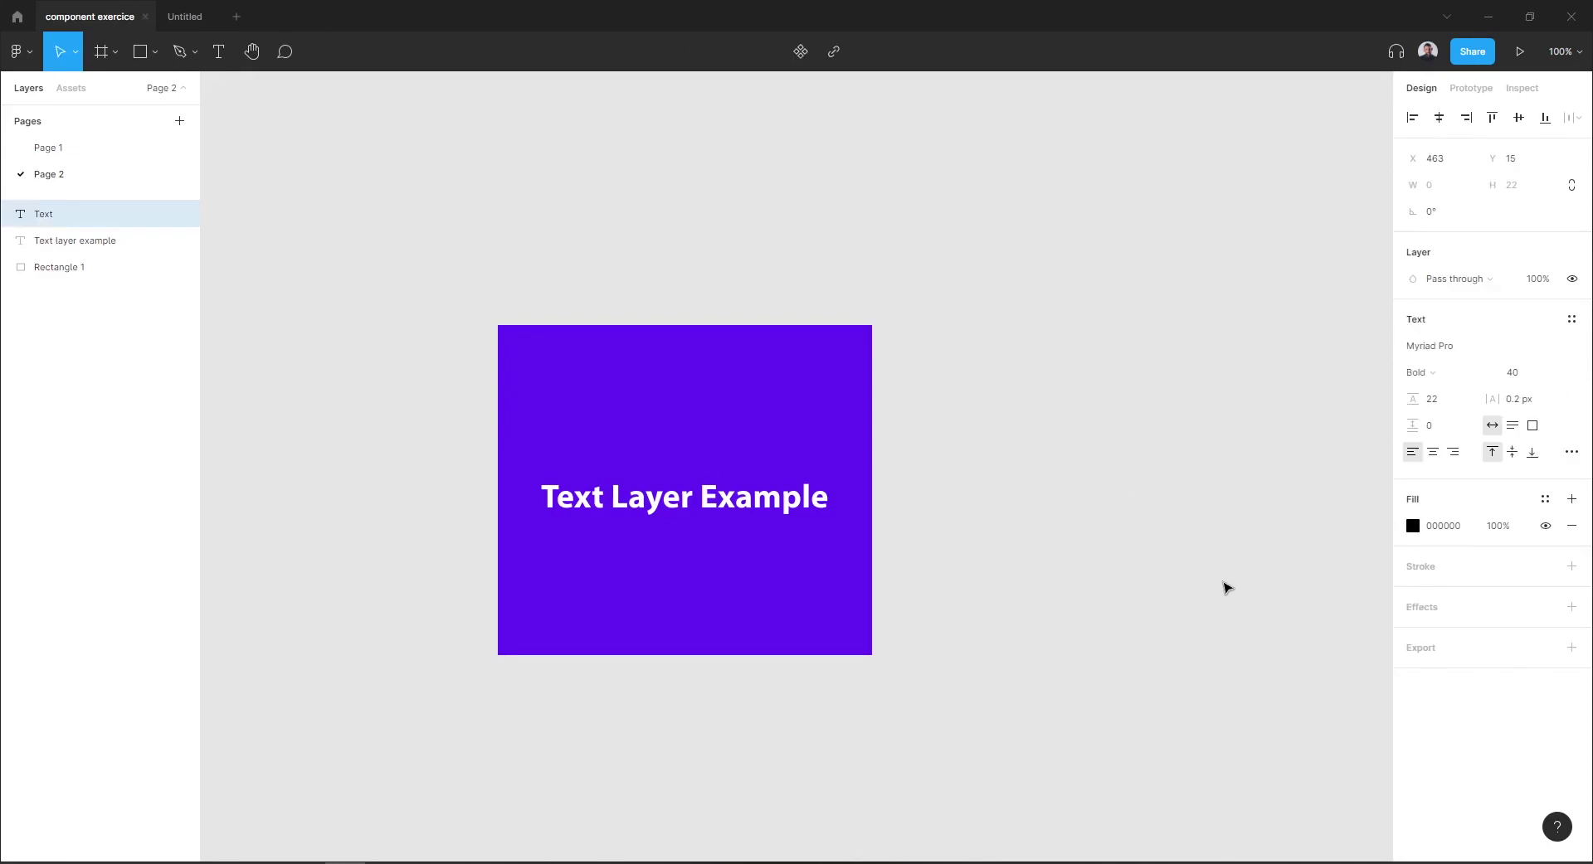
text(New Te)
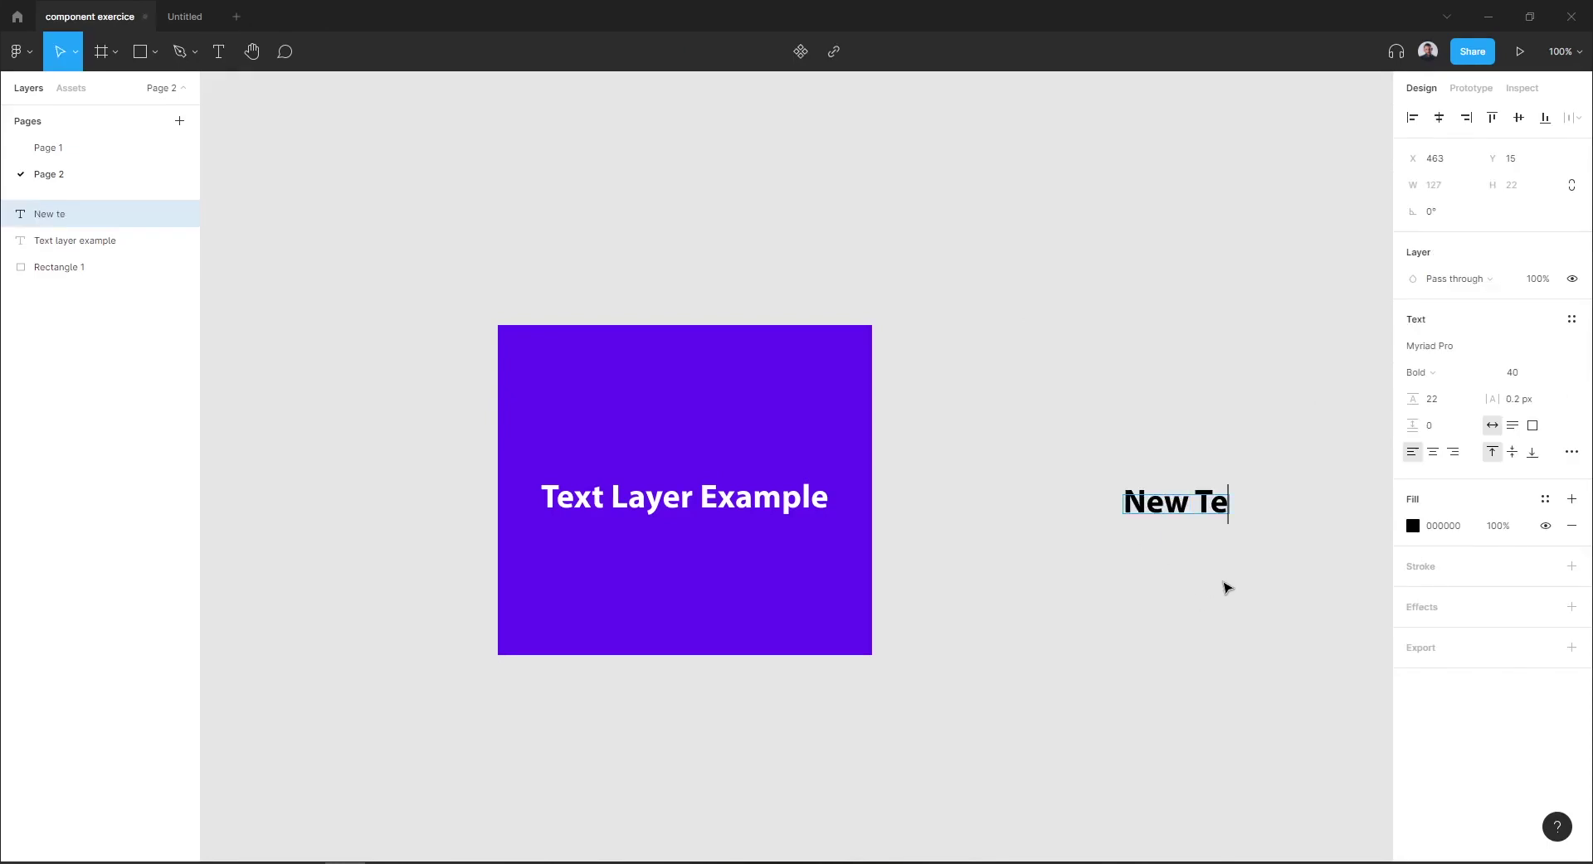
text(xt Layezr)
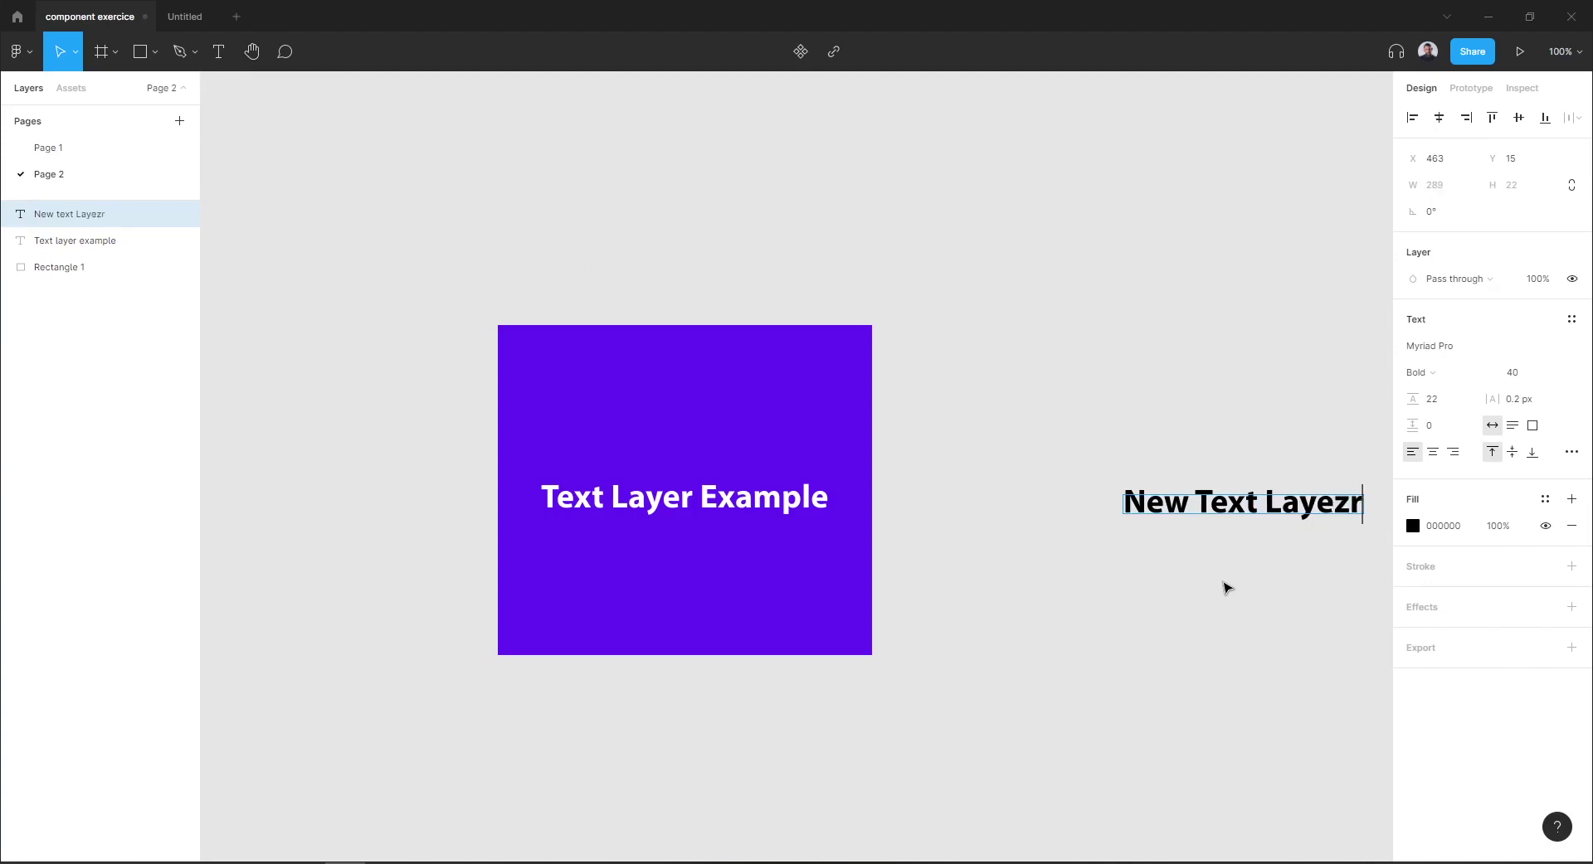
key(BackSpace)
key(BackSpace)
text(r)
key(Return)
key(Escape)
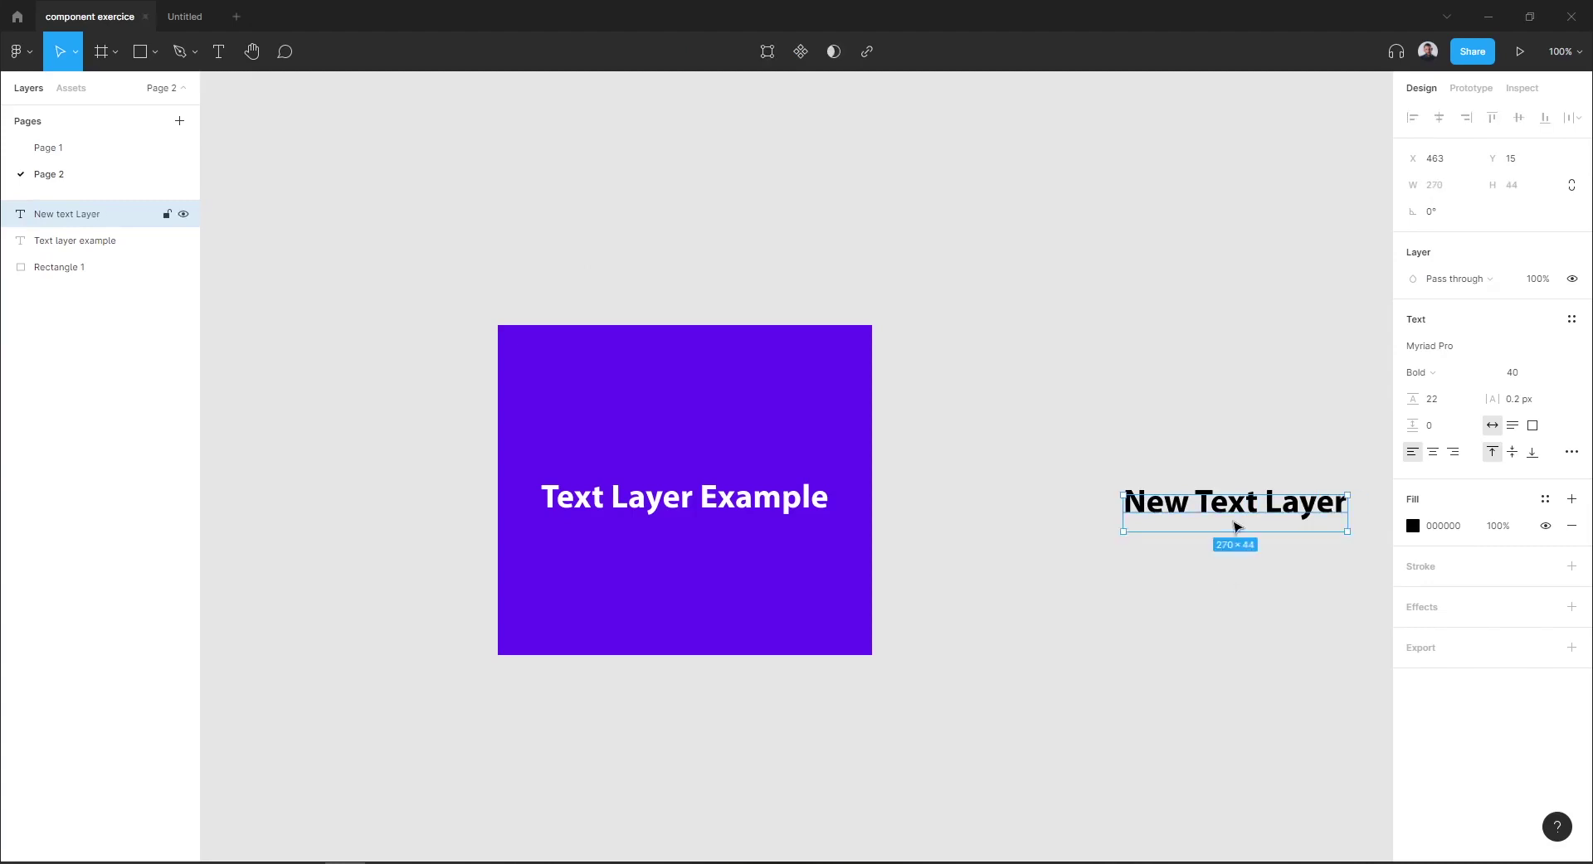
drag(1233, 526, 1209, 498)
click(1571, 348)
click(1450, 583)
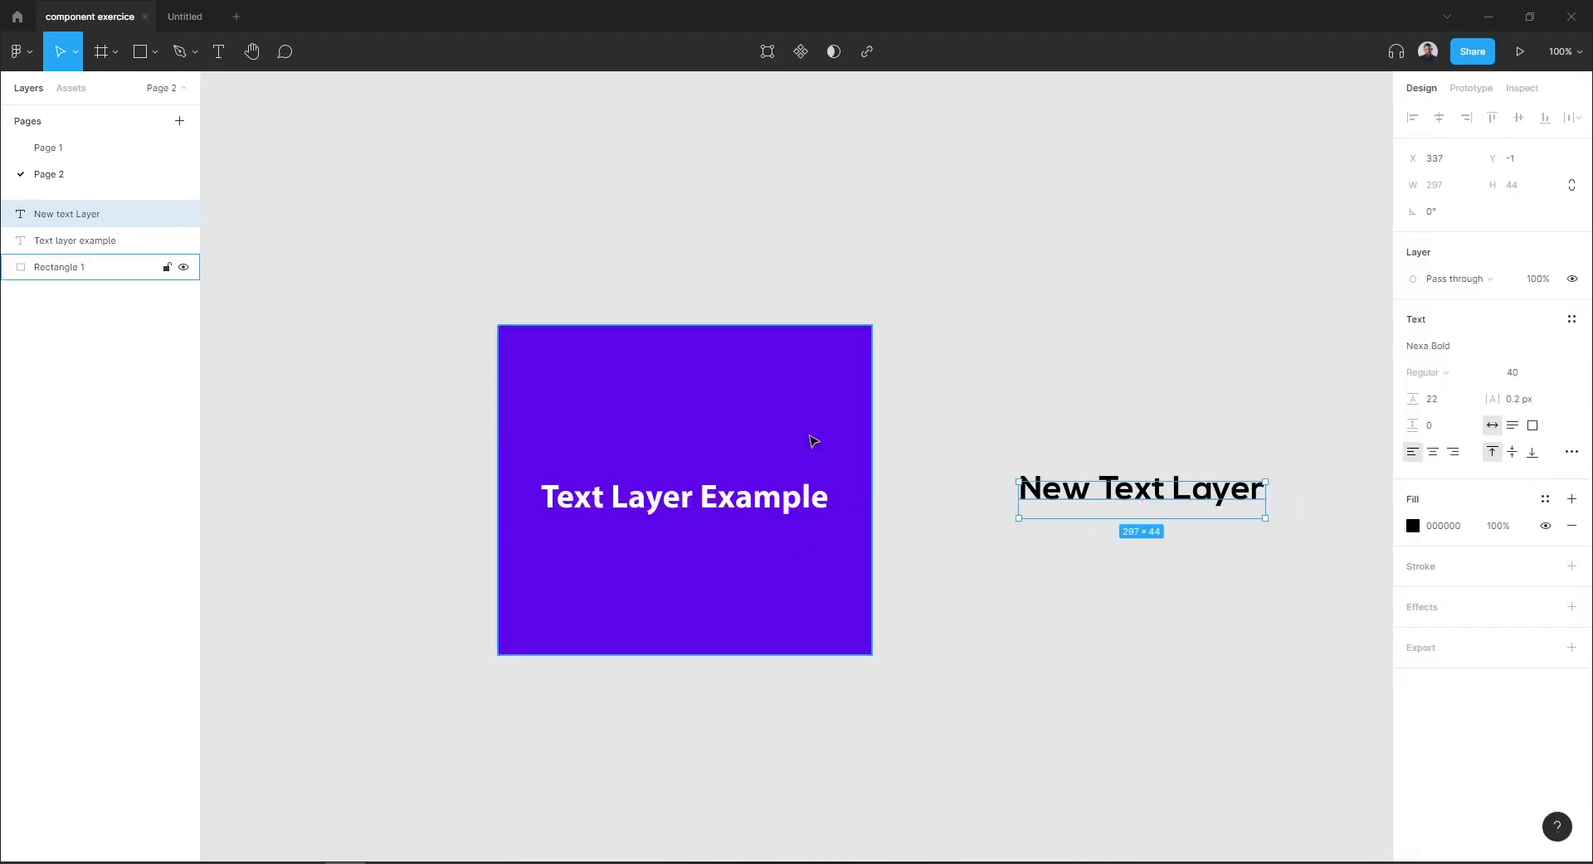
- Apply 'text style 1' to New Text Layer after checking Text Layer Example's style
click(1079, 571)
click(1108, 482)
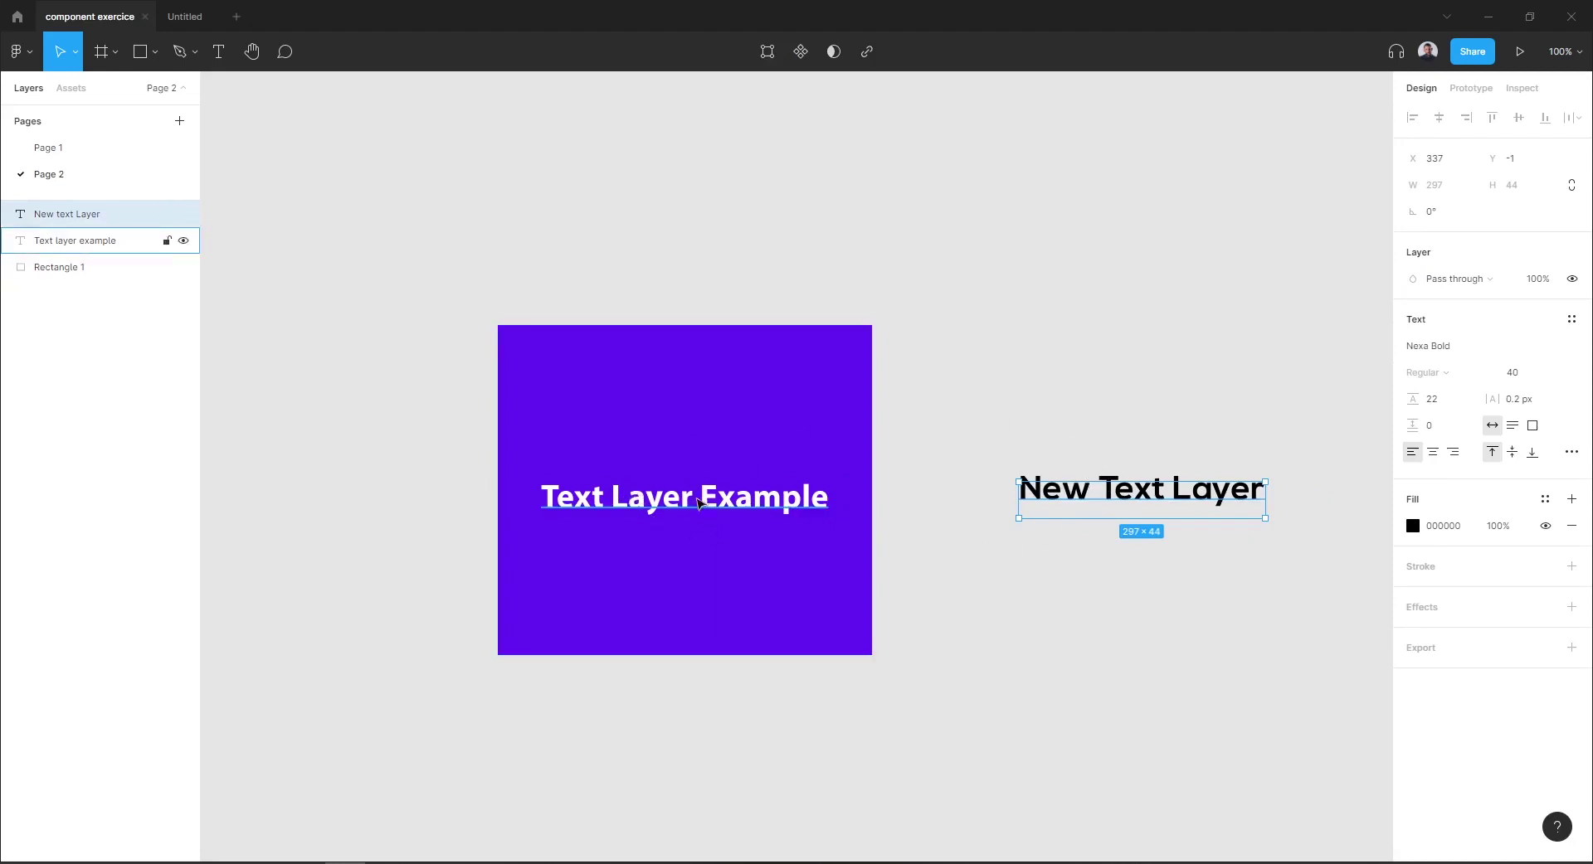
click(695, 511)
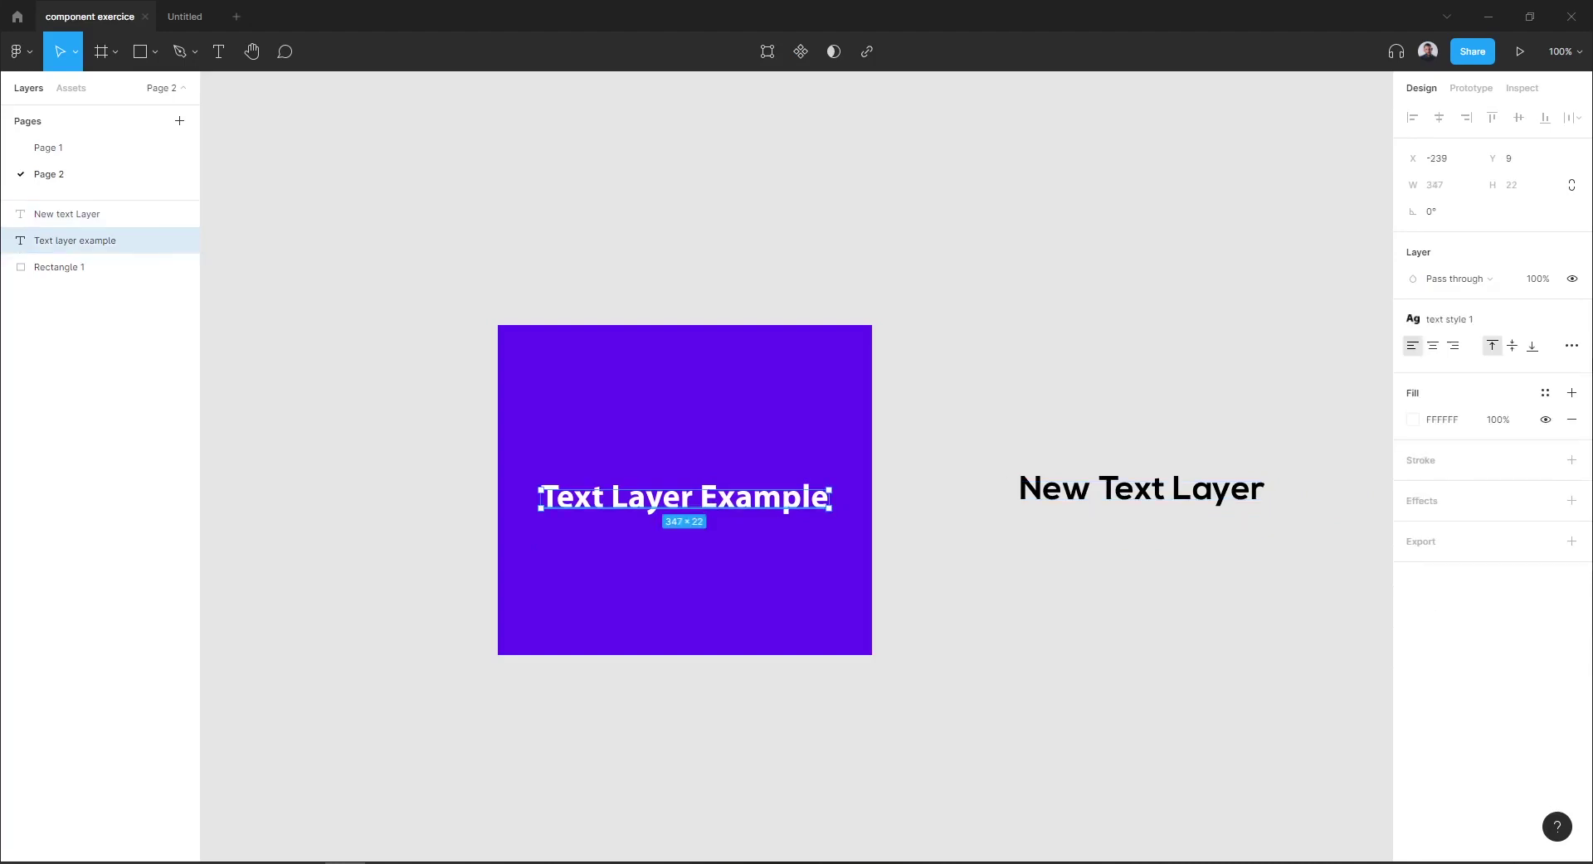
click(1104, 490)
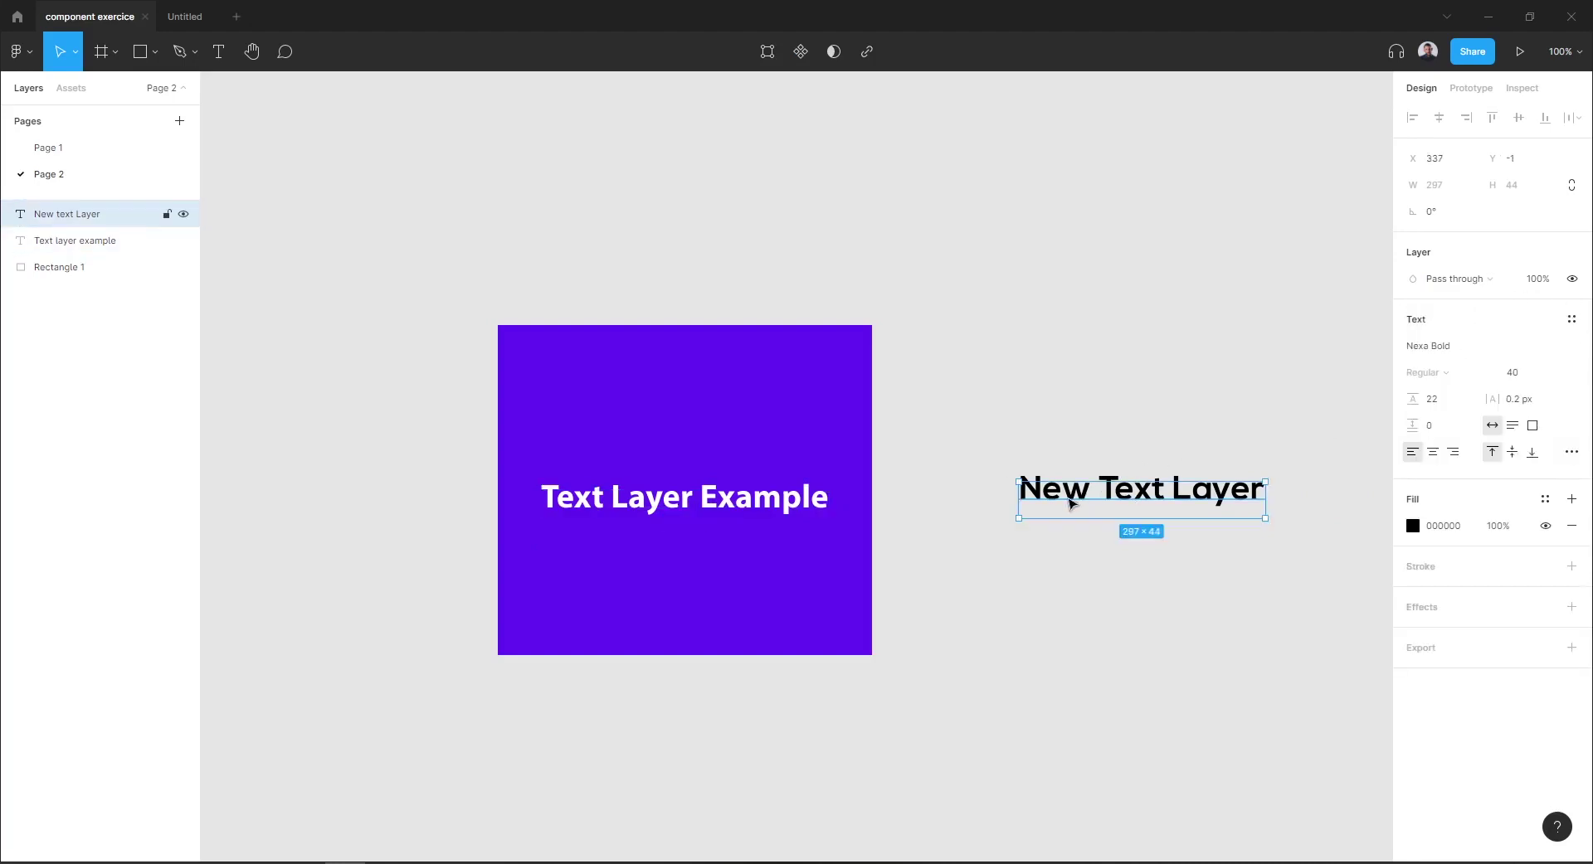
click(1570, 325)
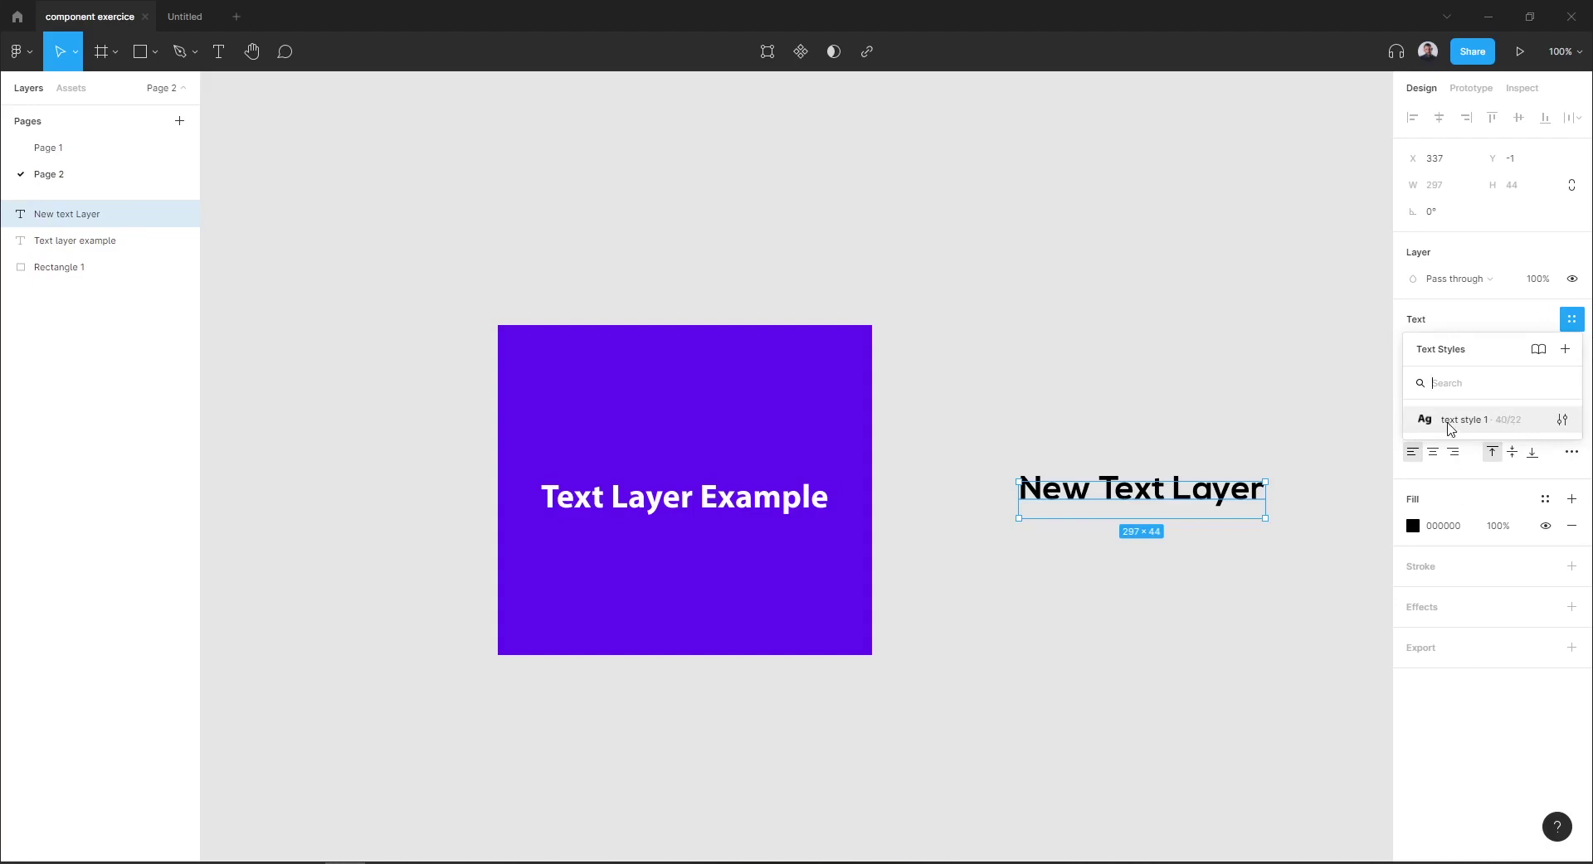
click(1450, 428)
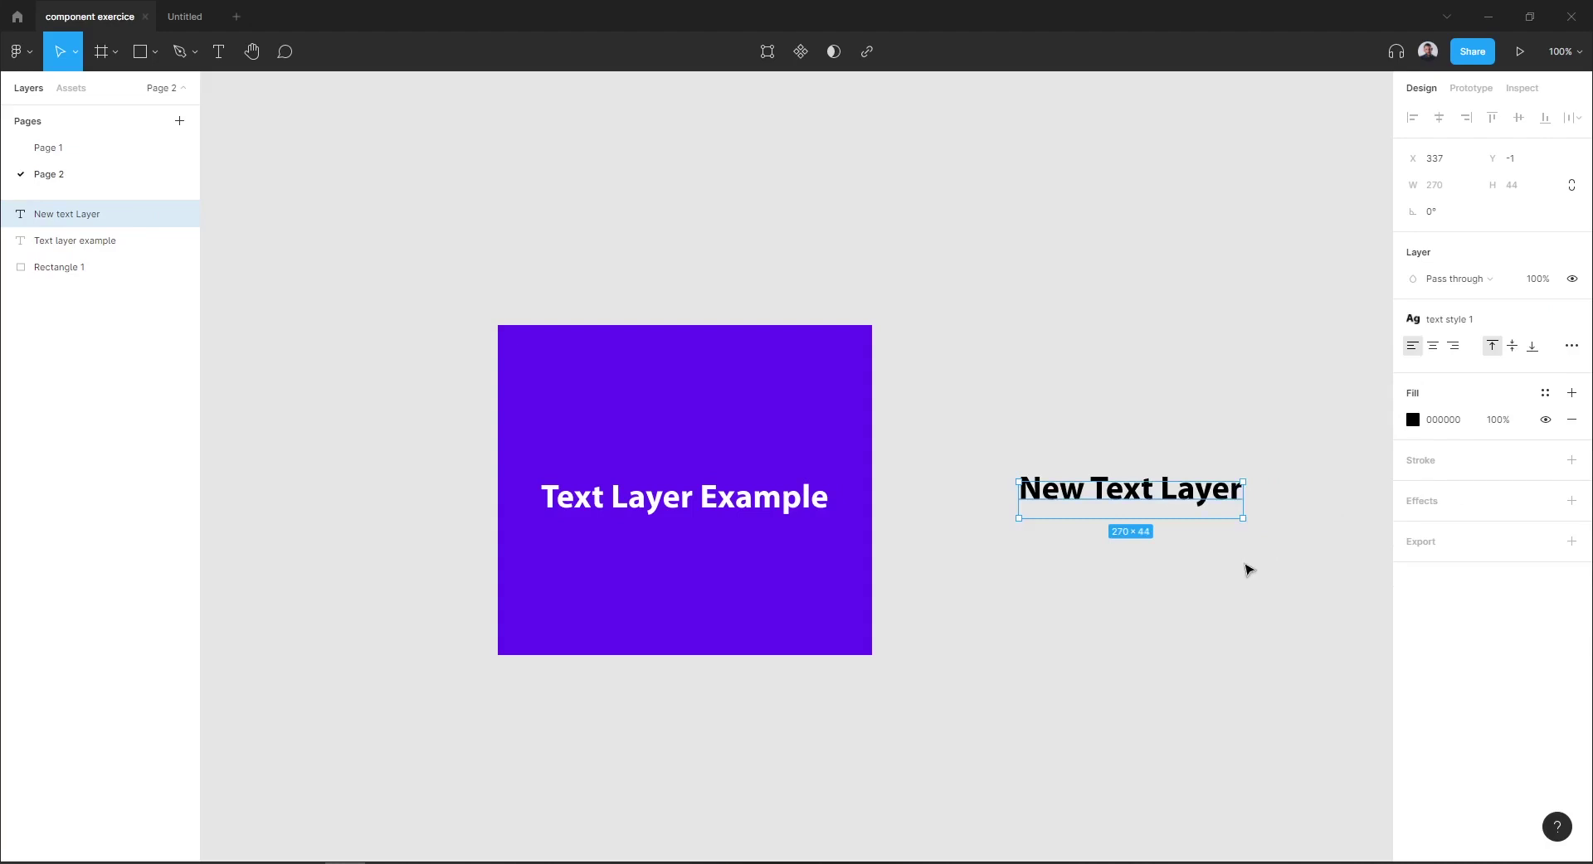
click(1243, 565)
click(1200, 509)
click(1006, 626)
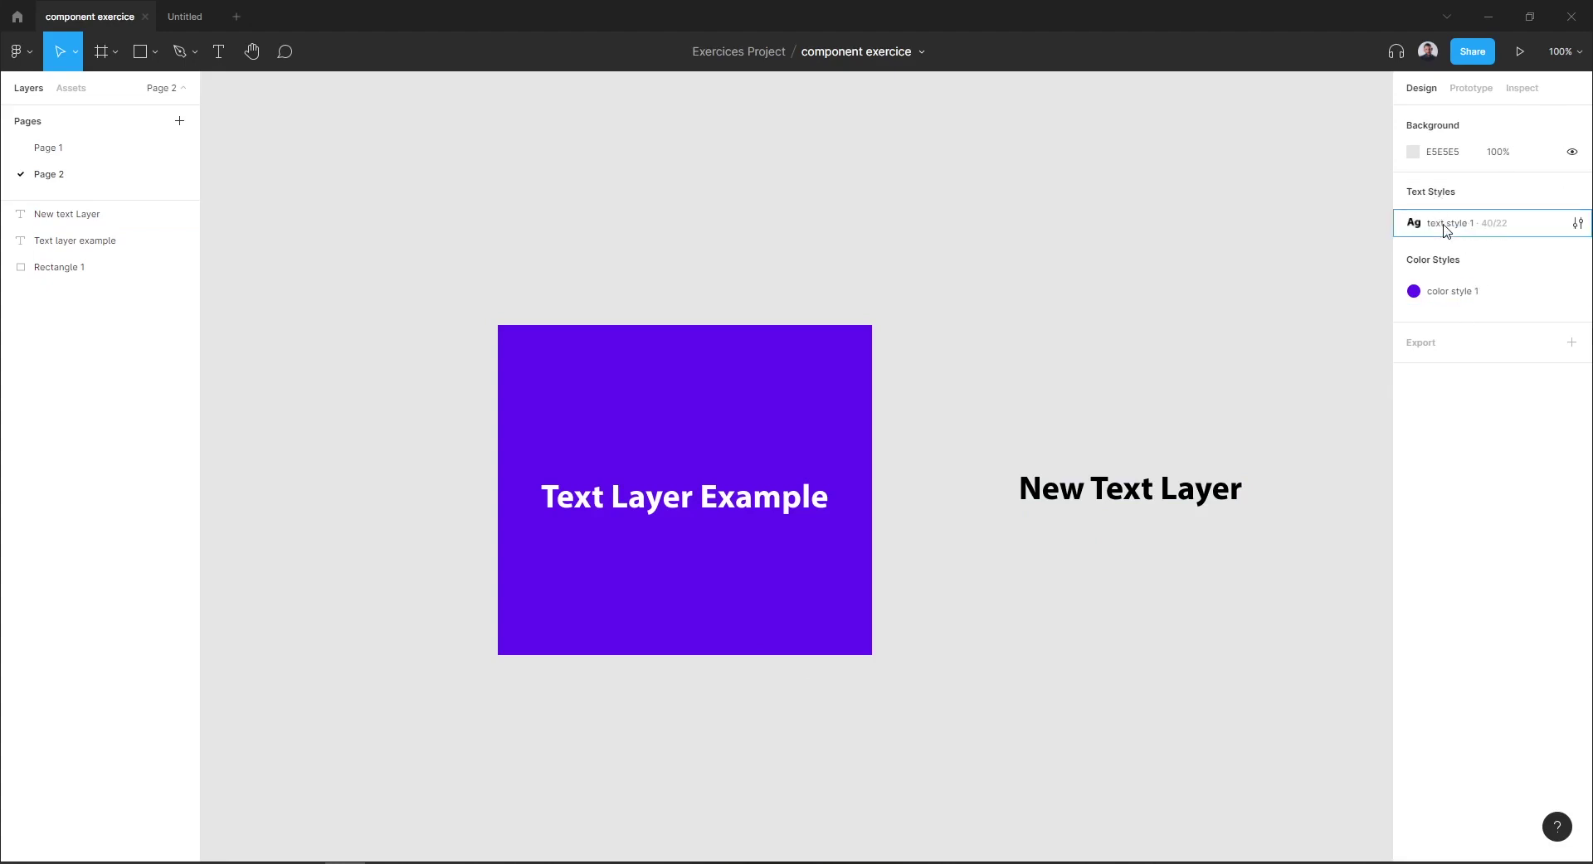
- Edit 'text style 1' to use Nexa Light with Regular weight
click(1579, 224)
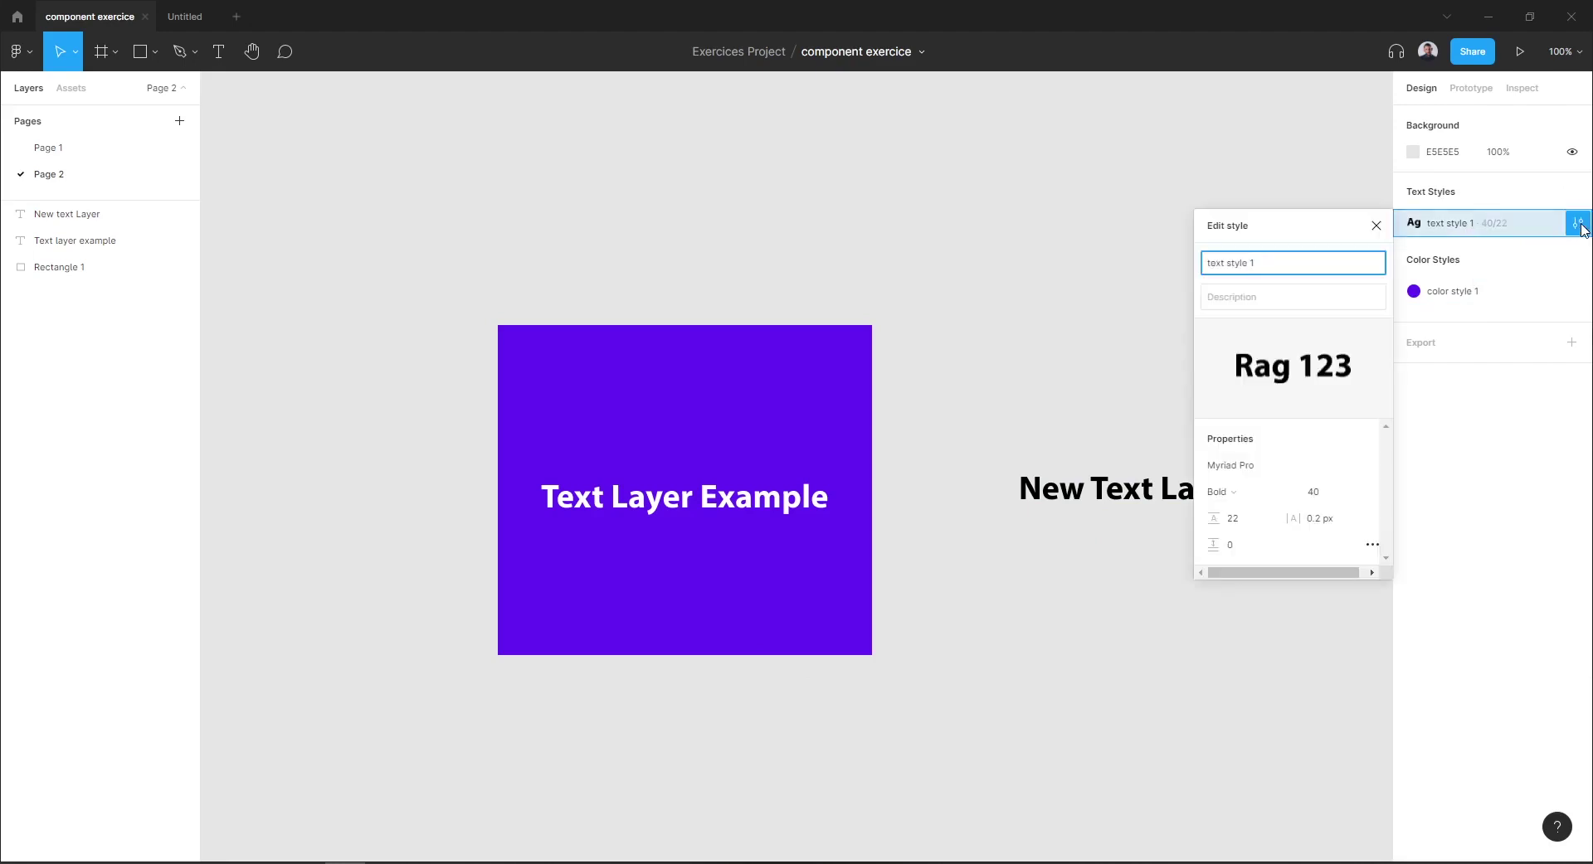
click(1373, 469)
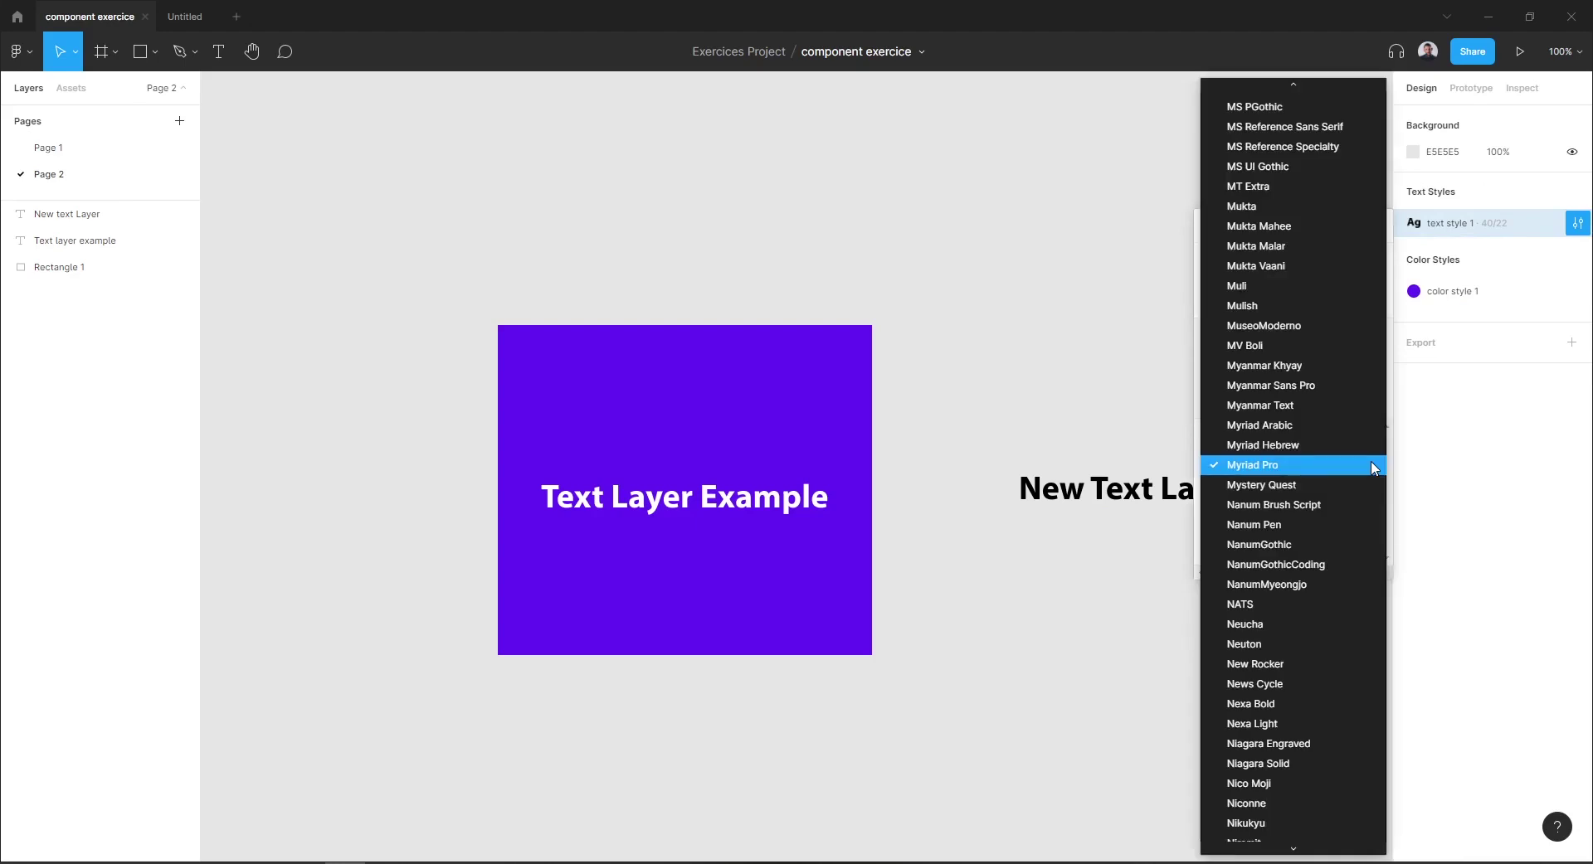
click(1267, 725)
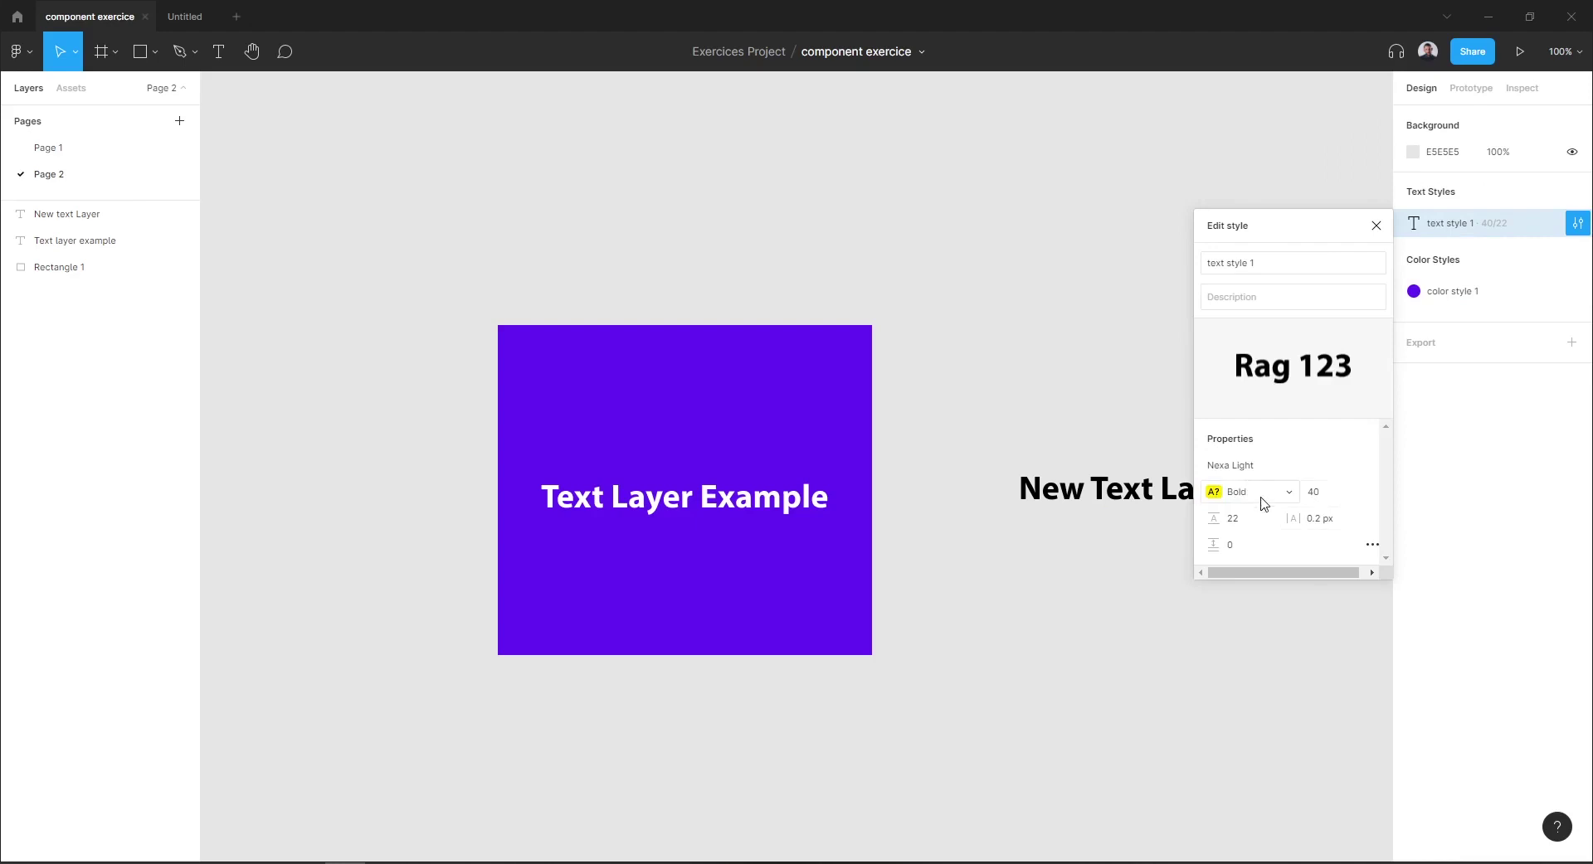
click(1263, 504)
click(1265, 495)
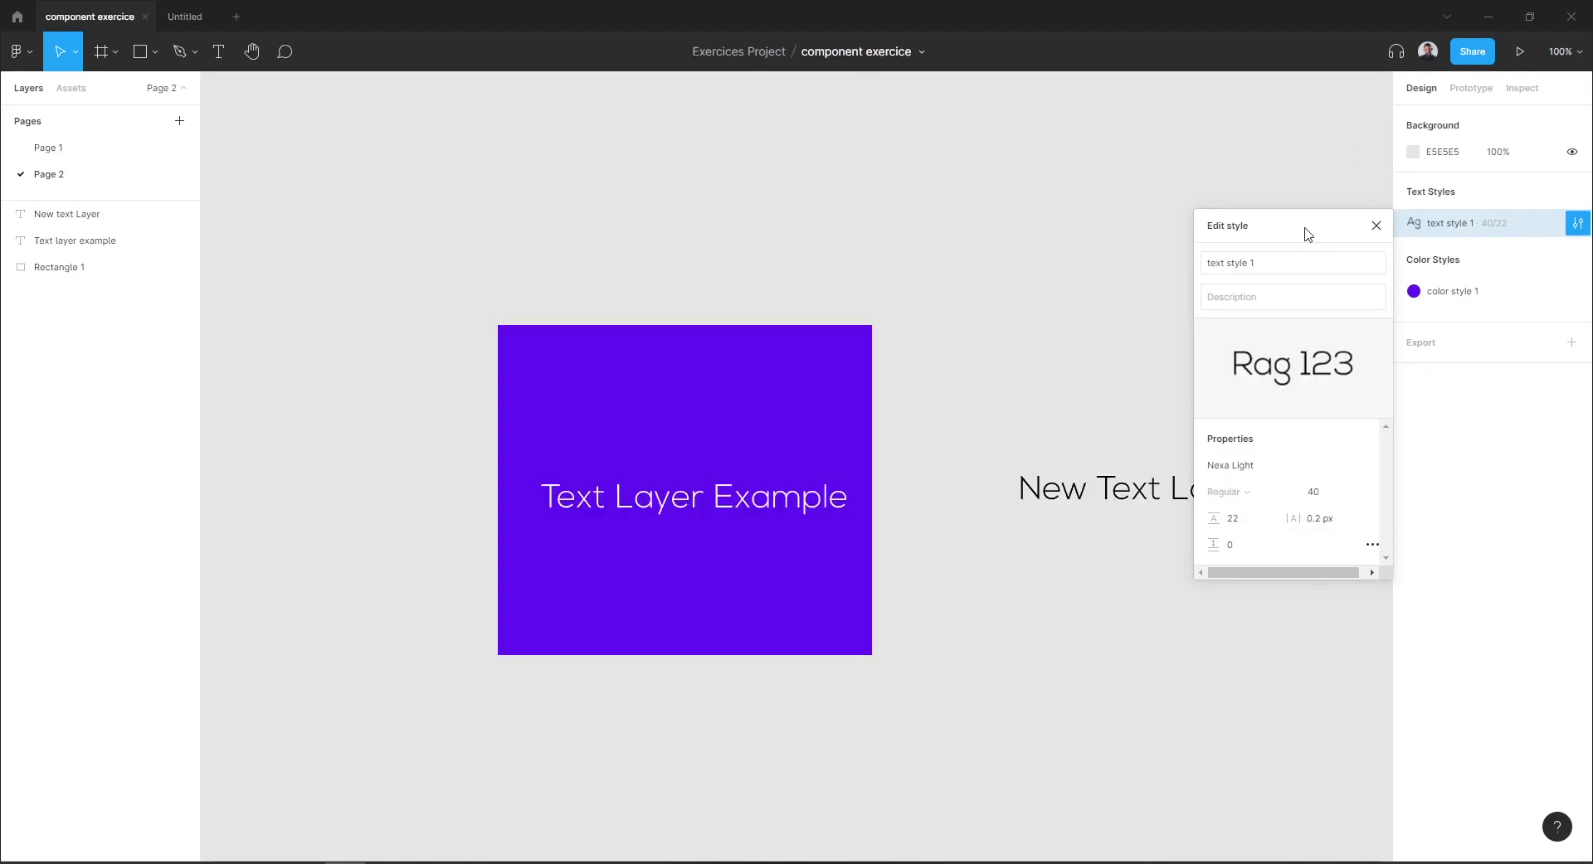
click(1377, 226)
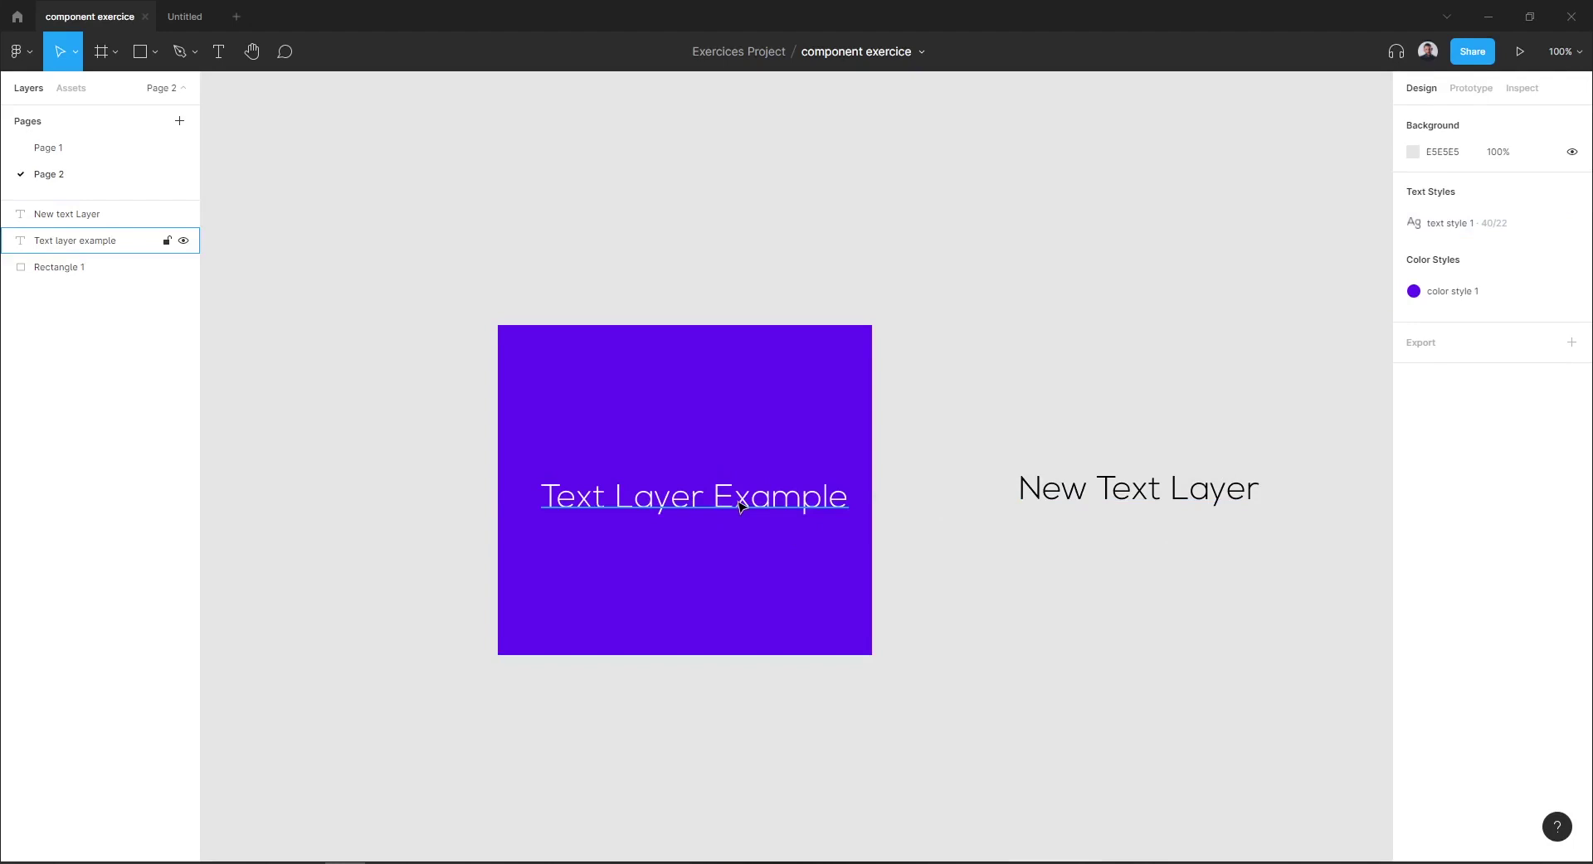
drag(715, 529, 705, 528)
click(1085, 580)
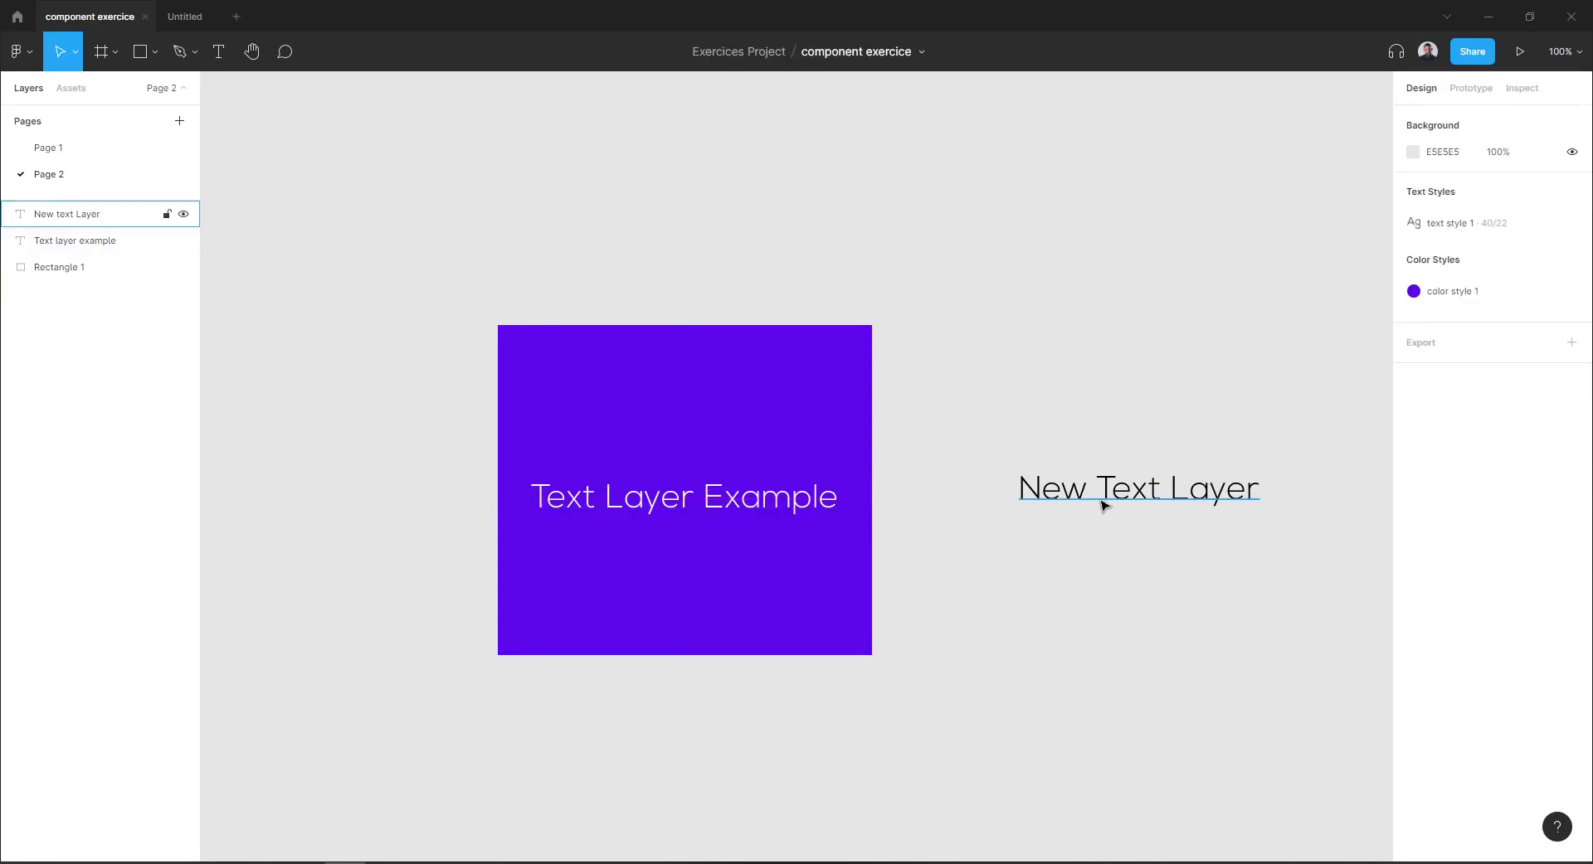
click(1105, 505)
click(1117, 576)
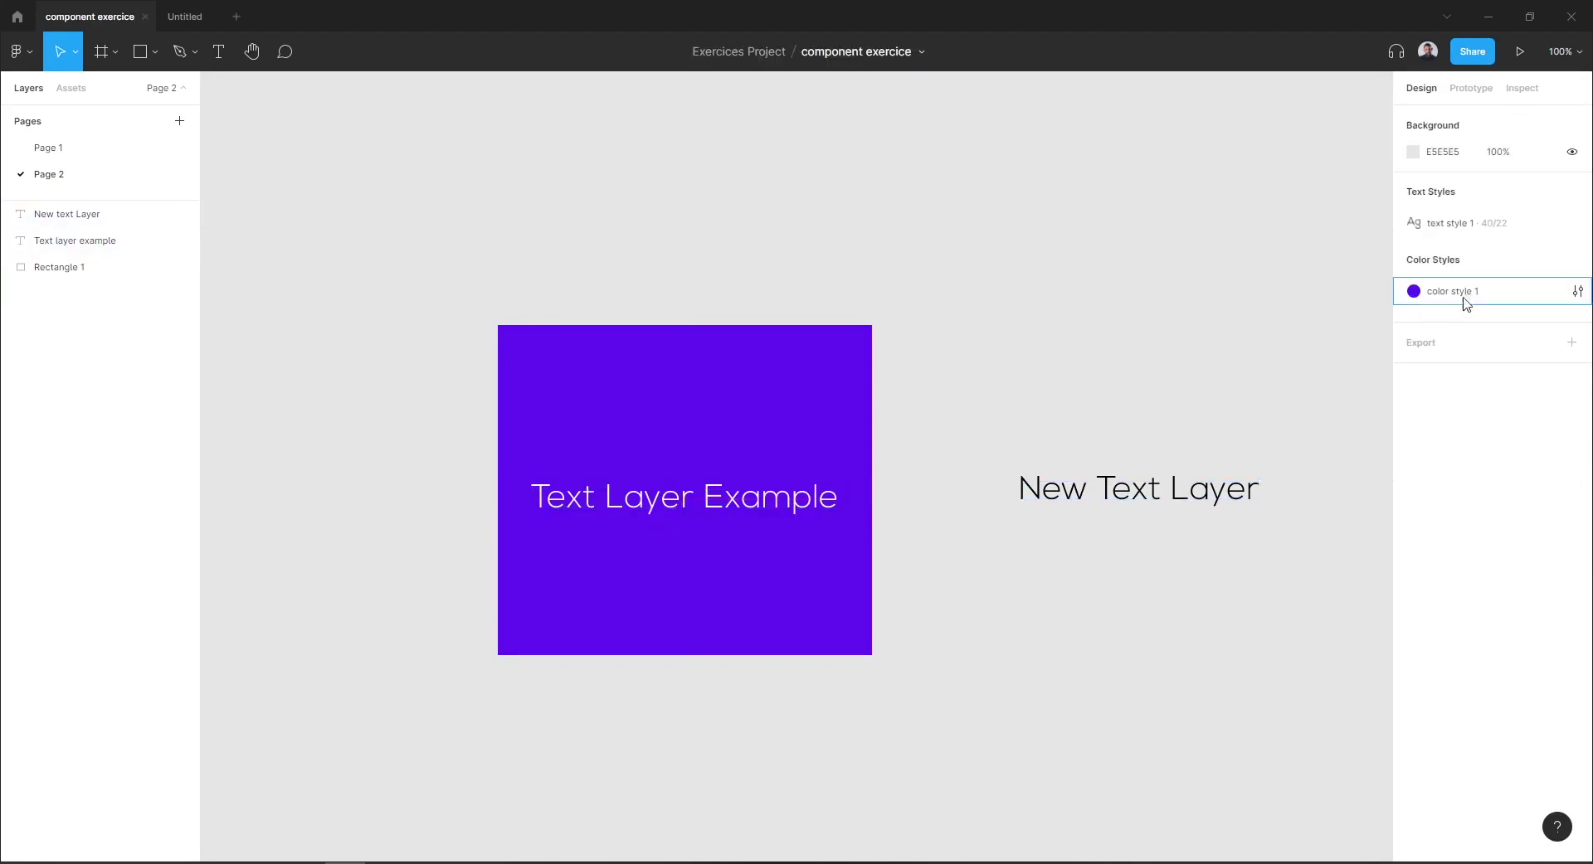
right_click(1517, 227)
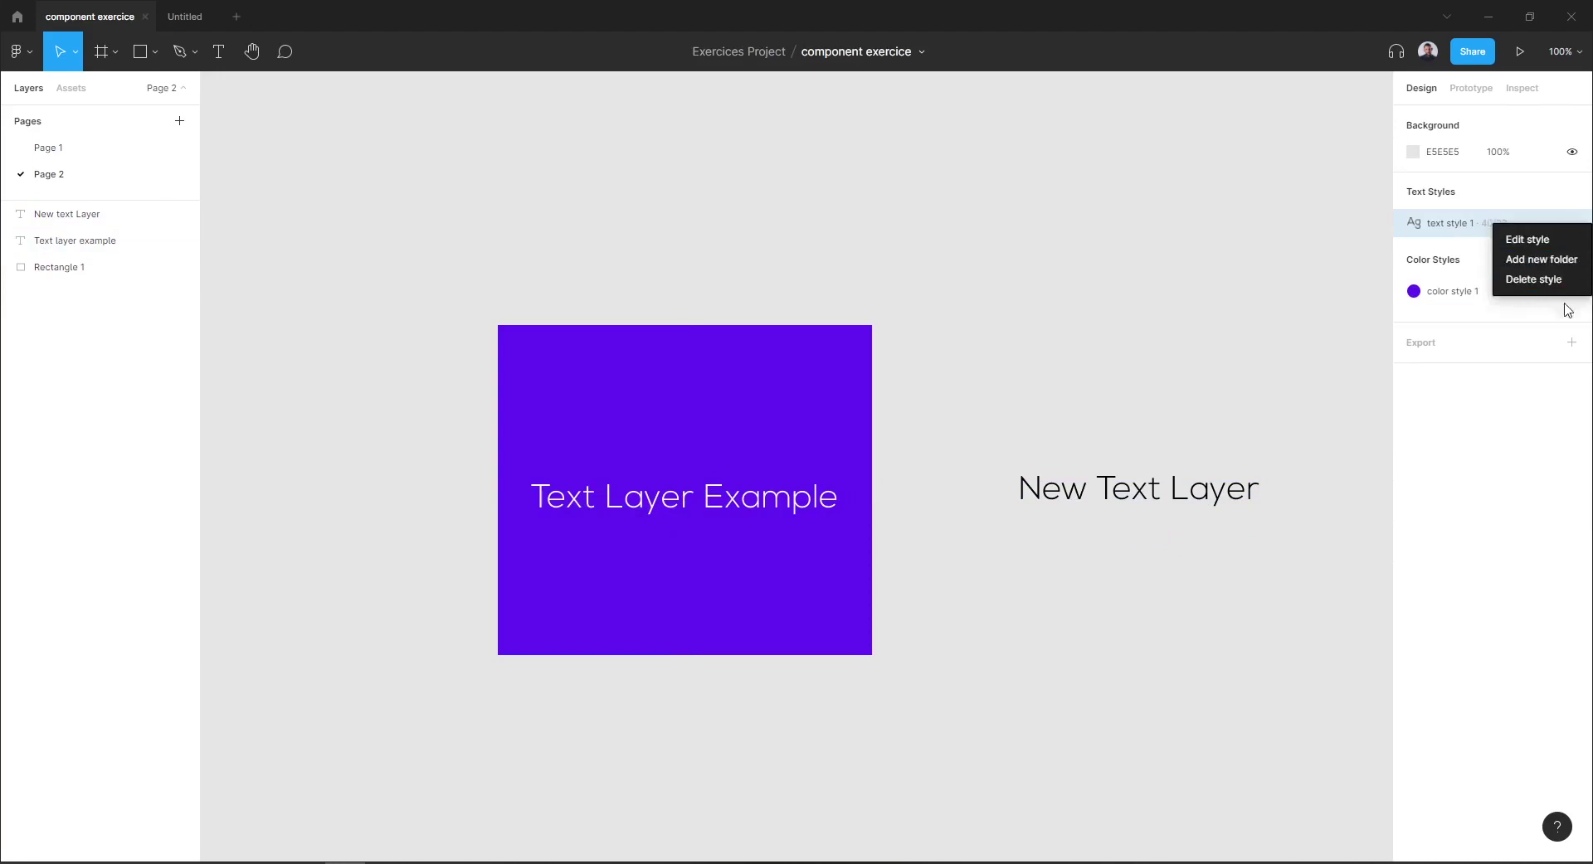
click(1538, 384)
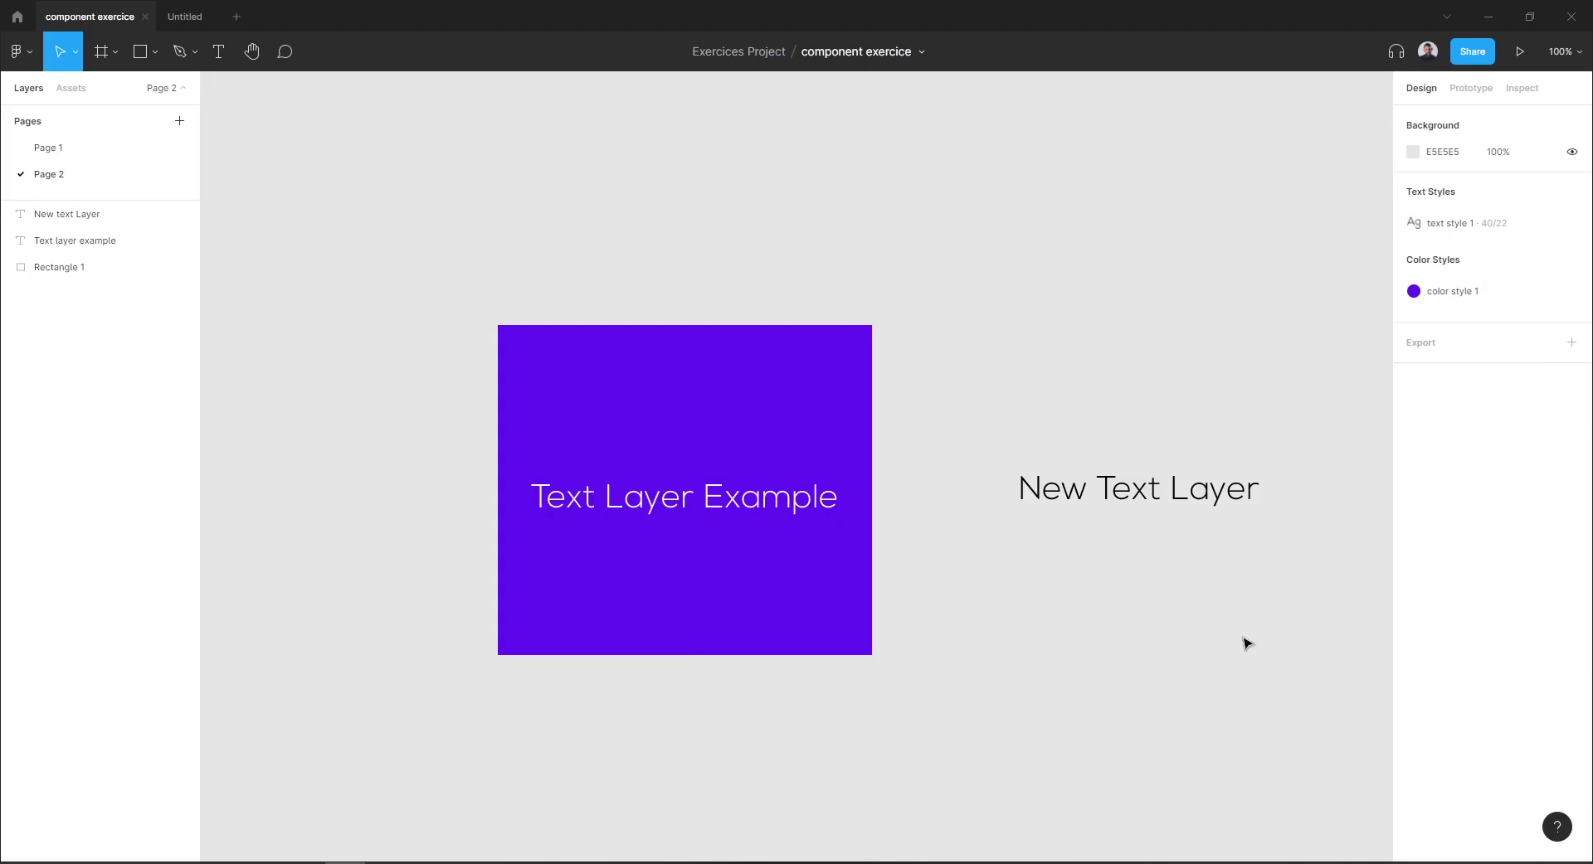